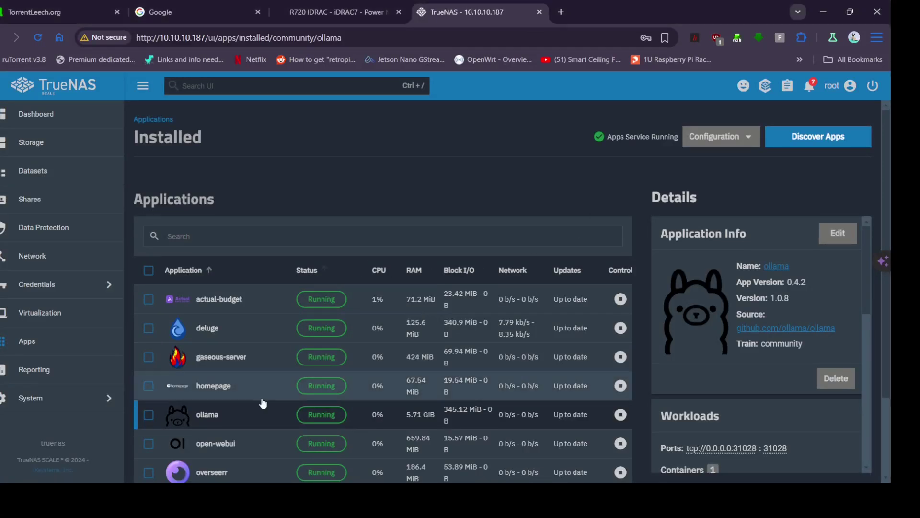
- Stop the ollama and open-webui apps, then delete ollama with its ix volumes
scroll(295, 377, down, 1)
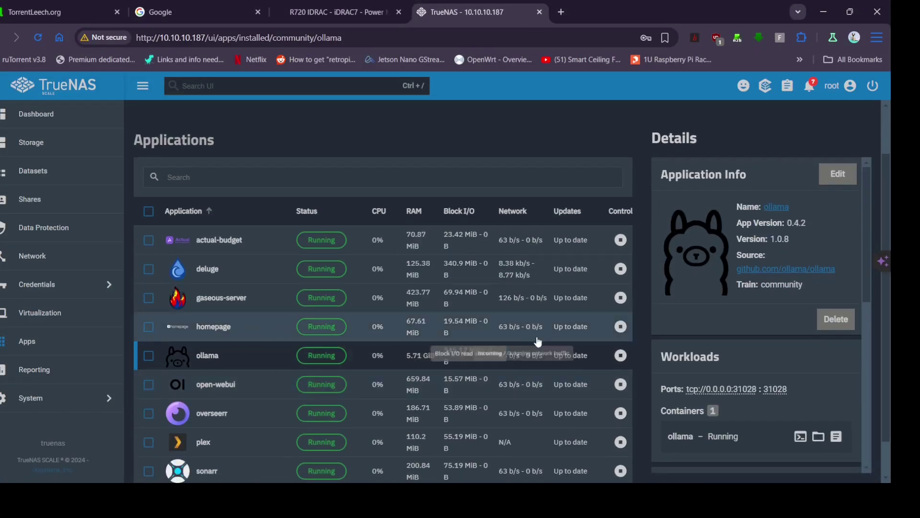
click(620, 357)
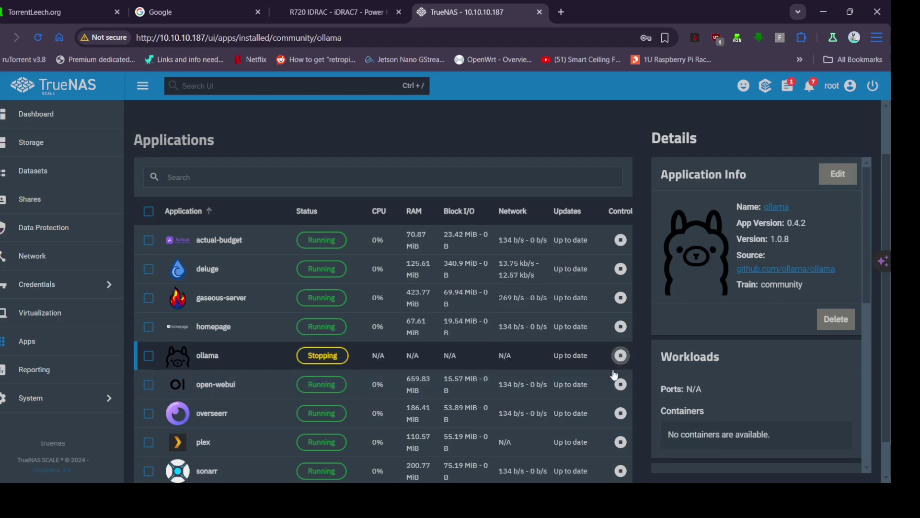
click(623, 385)
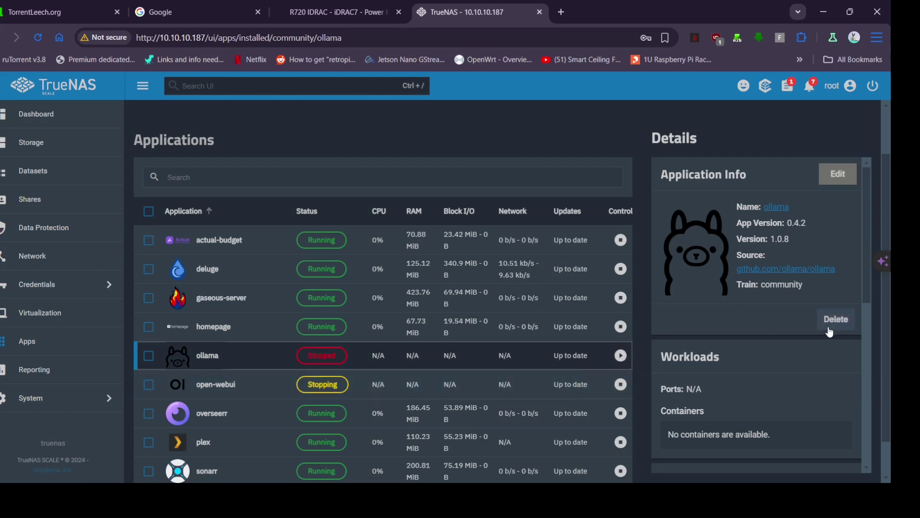
click(844, 322)
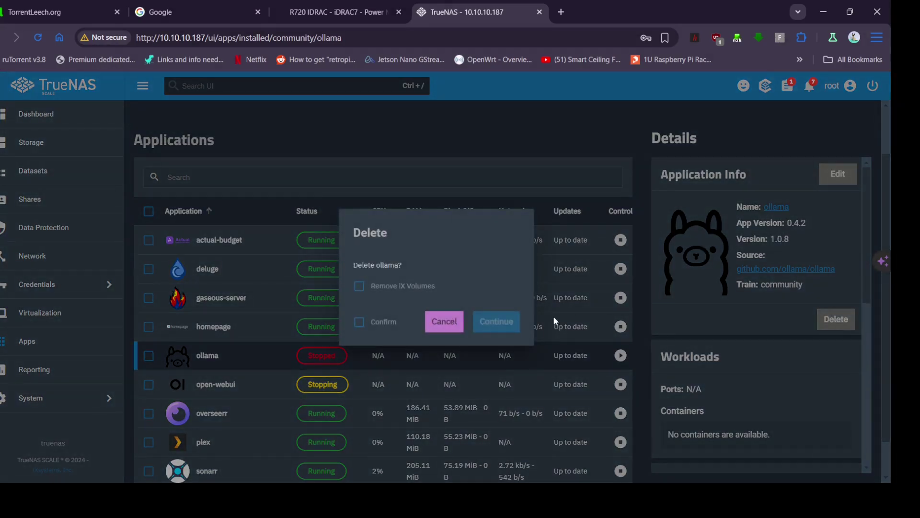
click(405, 291)
click(361, 322)
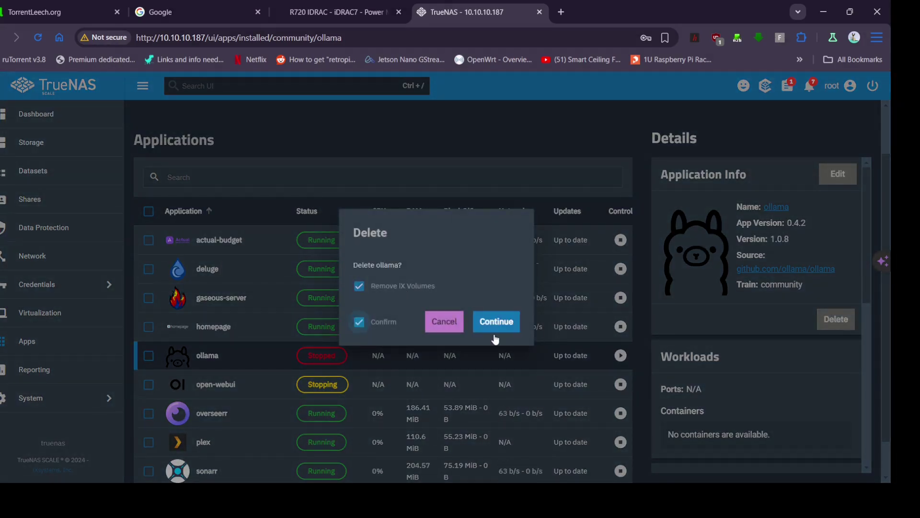
click(502, 320)
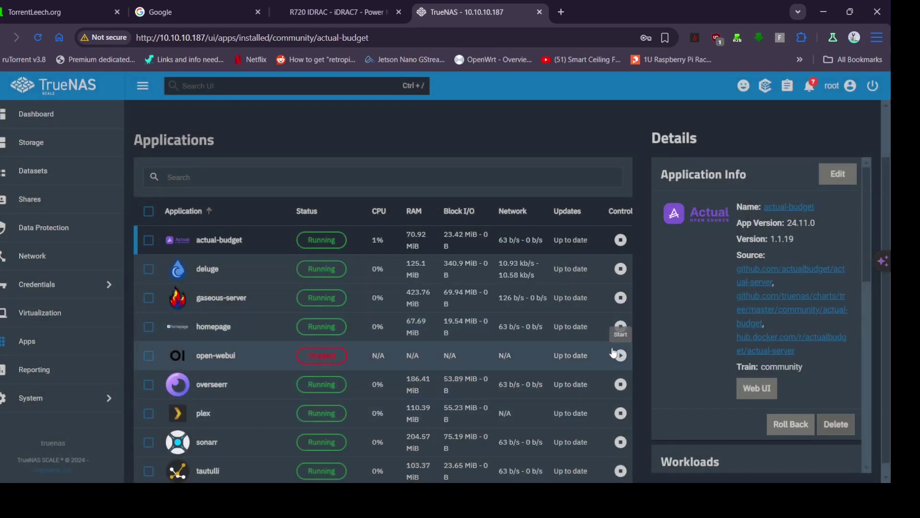
- Delete the open-webui app along with its ix volumes
click(576, 355)
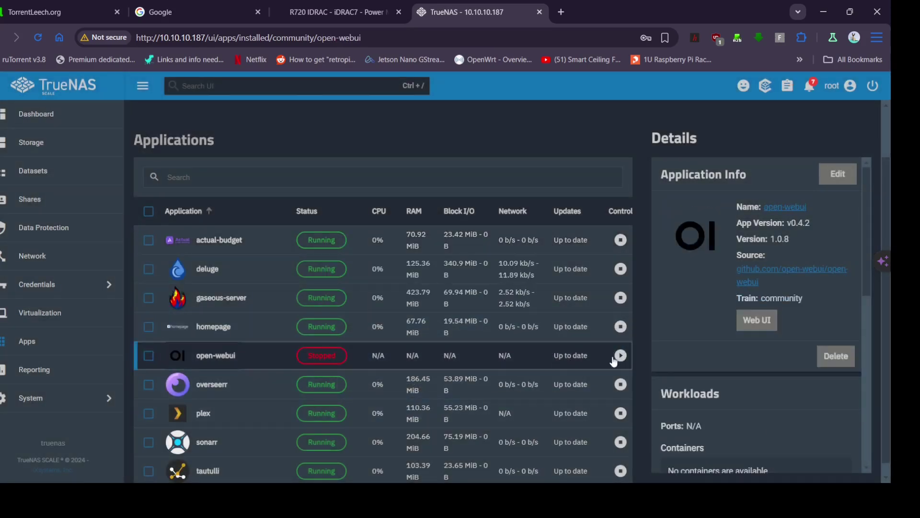
scroll(754, 341, down, 1)
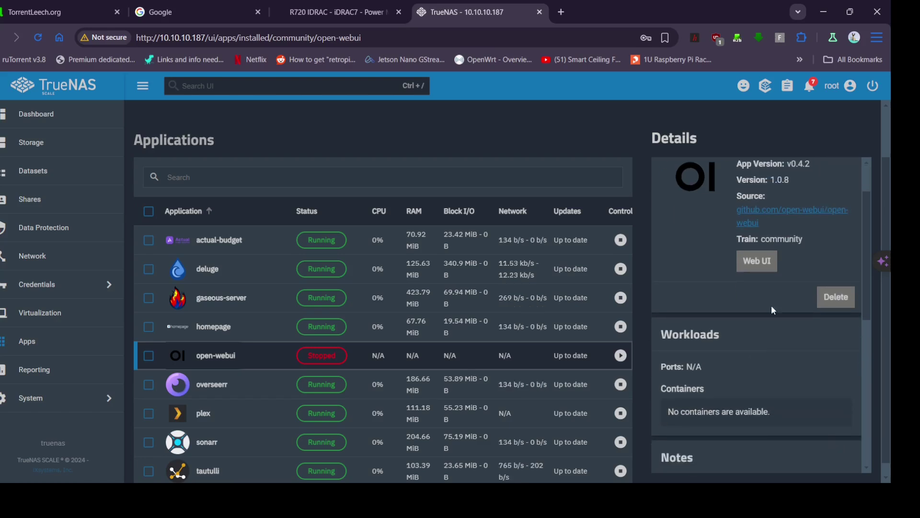
click(835, 298)
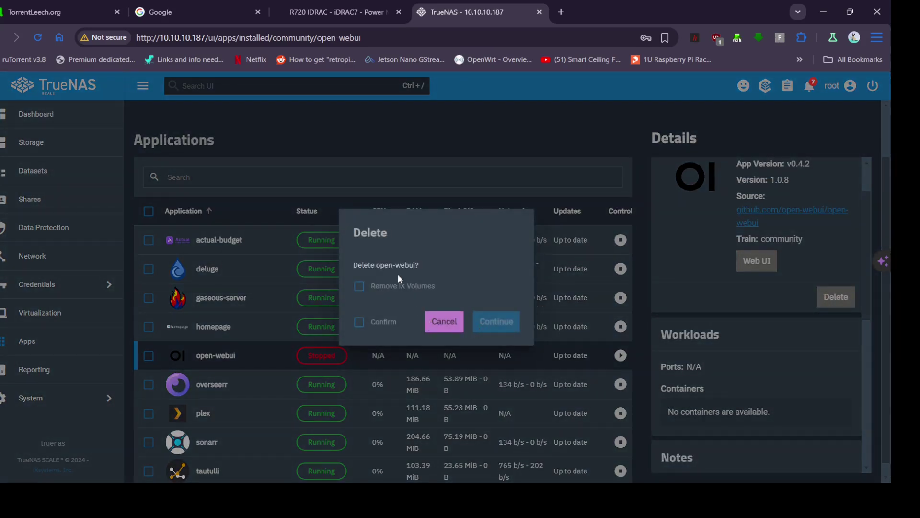
click(390, 287)
click(360, 322)
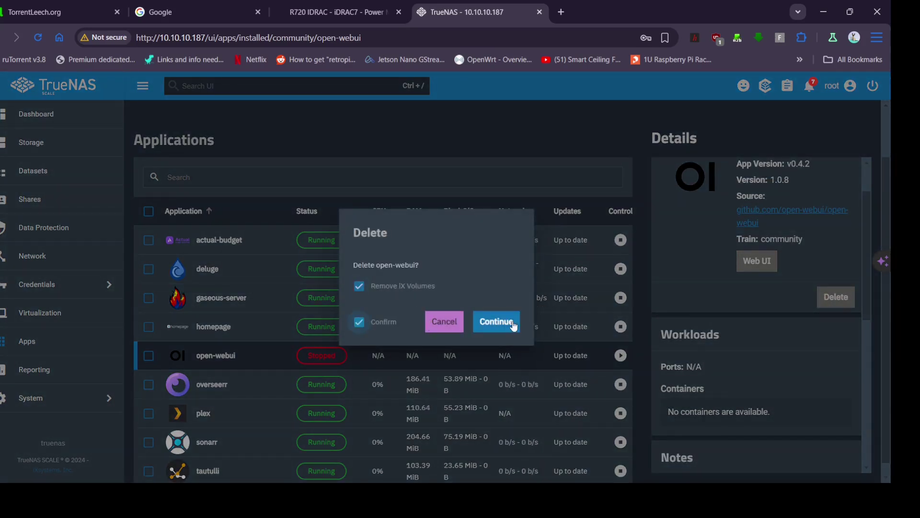
click(513, 320)
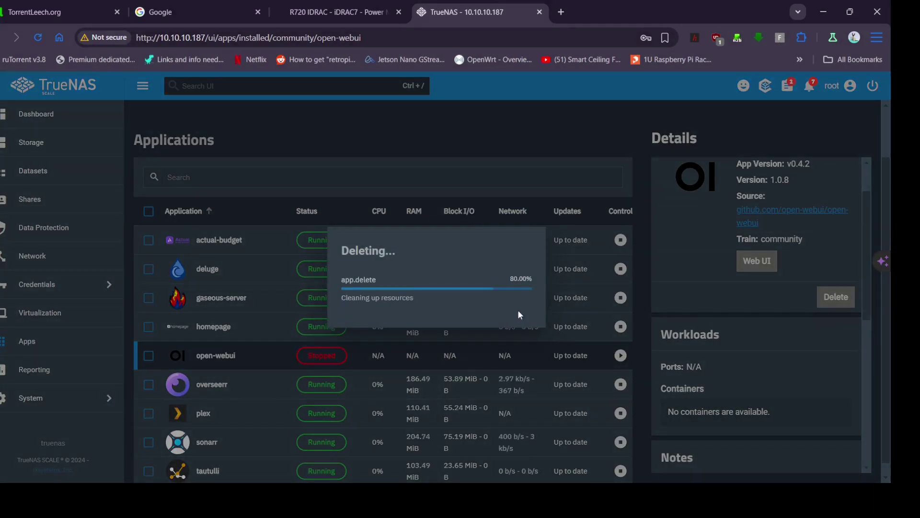
scroll(766, 166, up, 5)
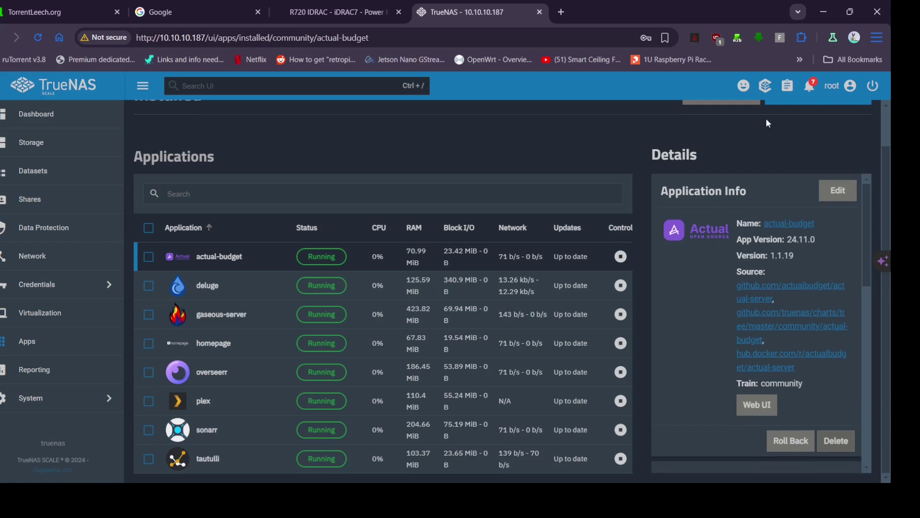
- Find Ollama in the Discover Apps catalogue and open its install form
click(802, 138)
scroll(545, 304, down, 7)
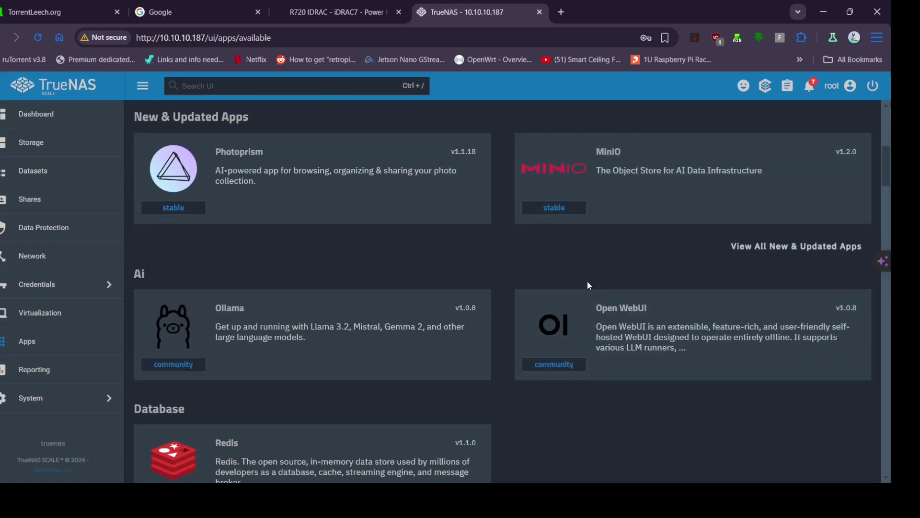
click(457, 329)
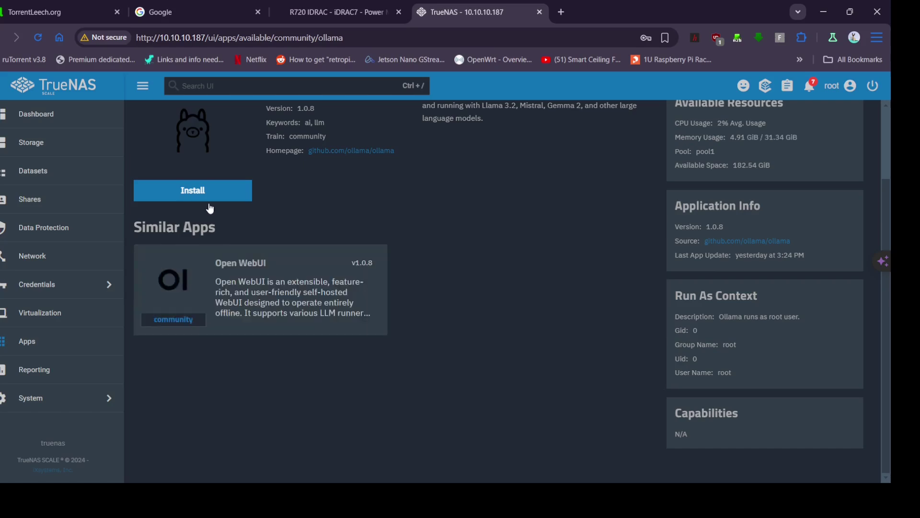
click(201, 190)
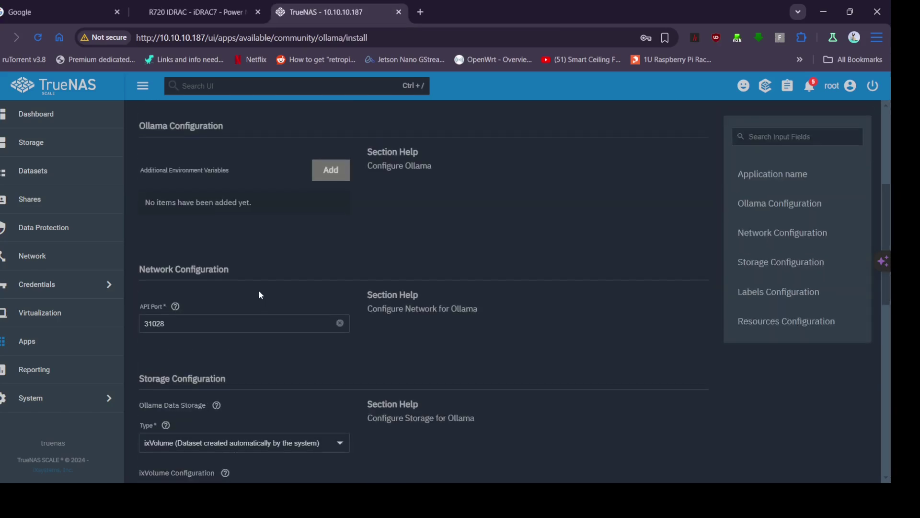
- Set the Ollama CPU limit to 14 and memory to 16000 MB, then install
scroll(259, 293, down, 3)
scroll(256, 287, up, 3)
scroll(165, 316, down, 10)
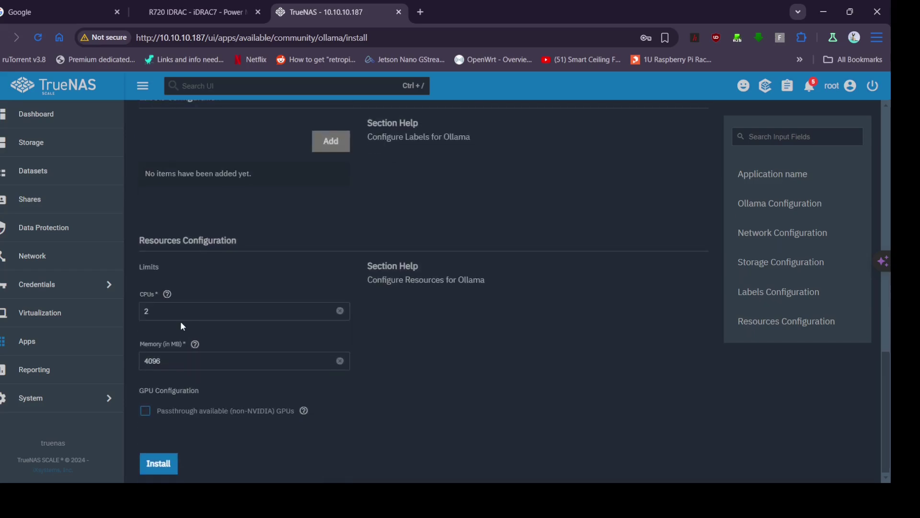
click(175, 312)
key(ctrl+a)
text(14)
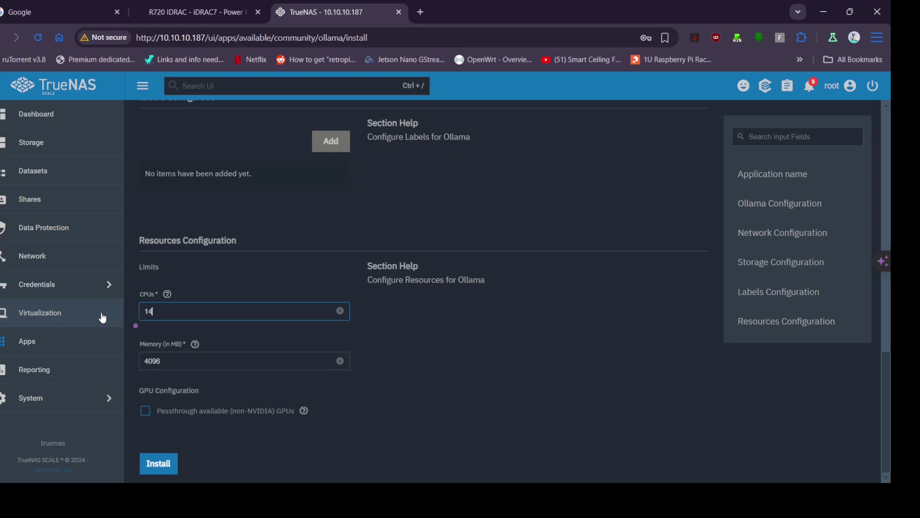
key(Tab)
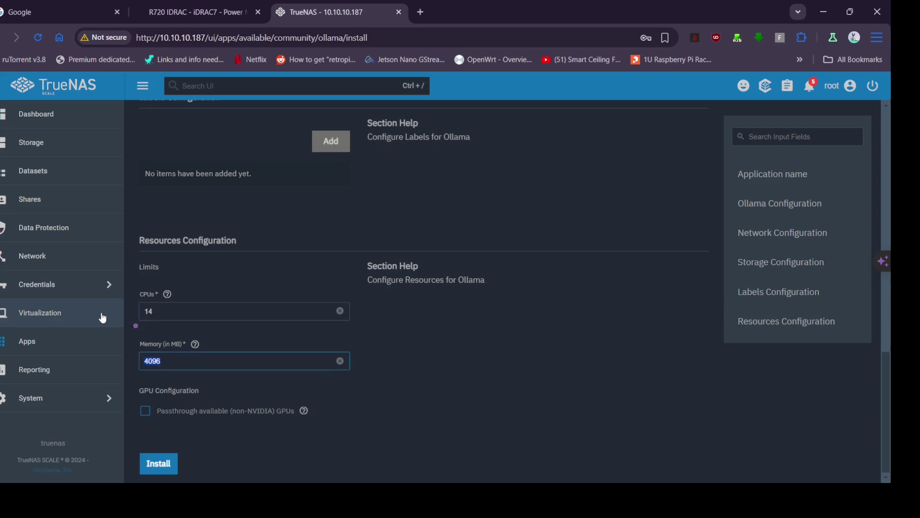
text(16000)
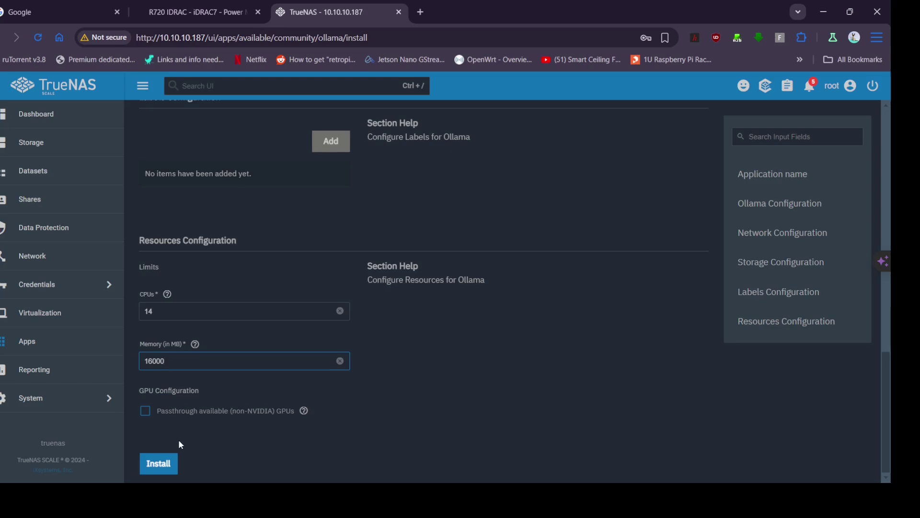
click(166, 464)
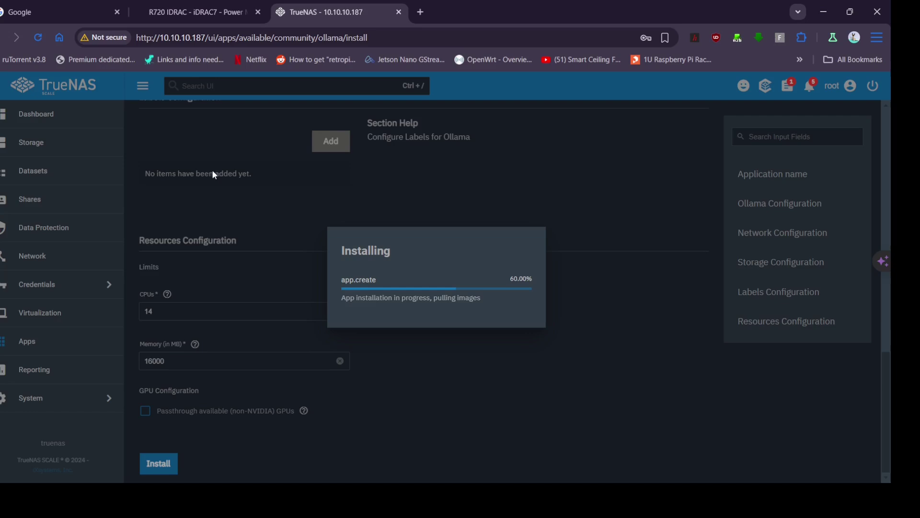
- Once the install finishes, reload the page to see ollama Running among installed apps
click(38, 36)
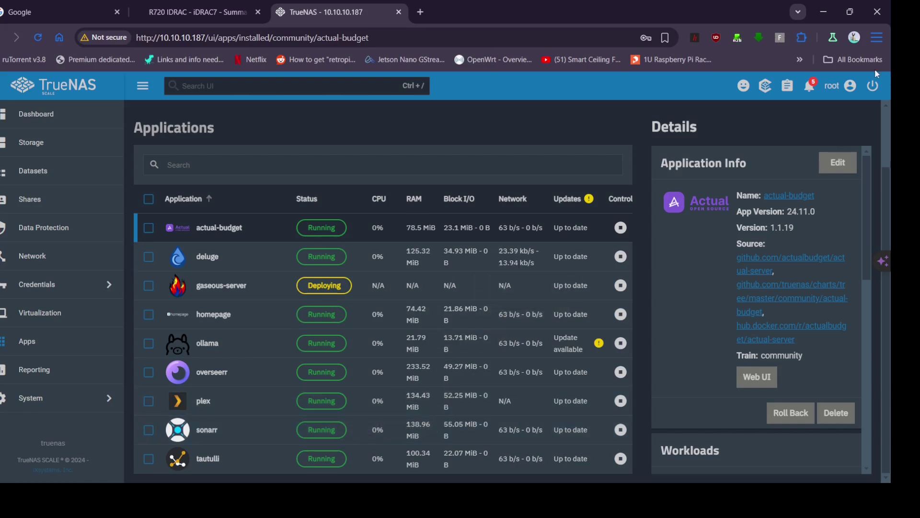
- Find Open WebUI in the Discover Apps catalogue and open its install form
scroll(813, 166, up, 3)
click(819, 139)
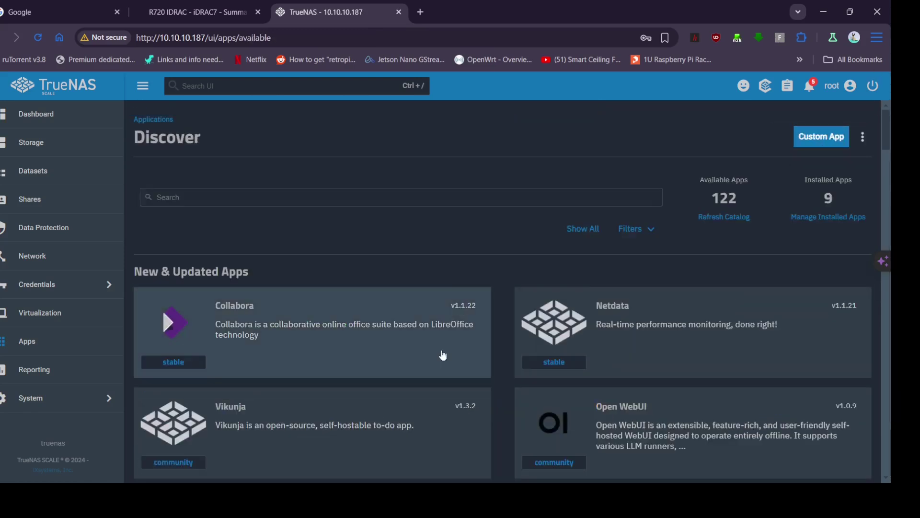
scroll(443, 355, down, 3)
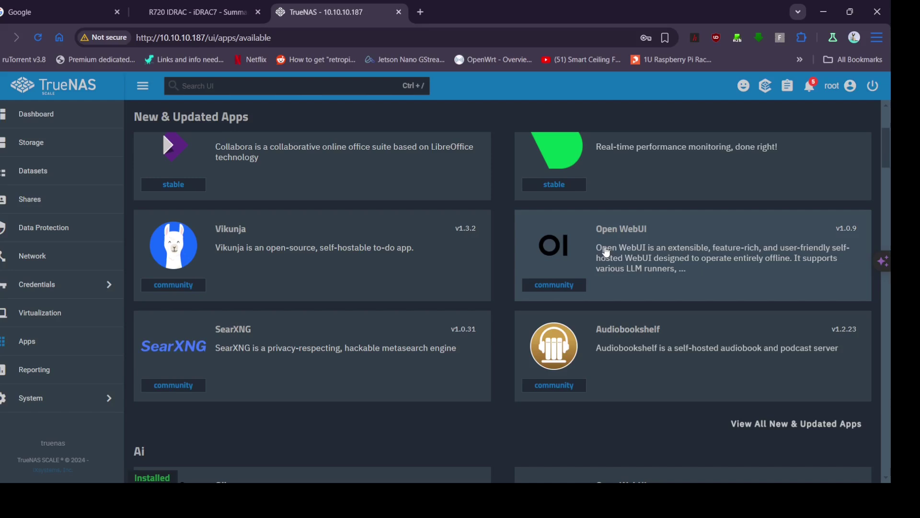
click(606, 252)
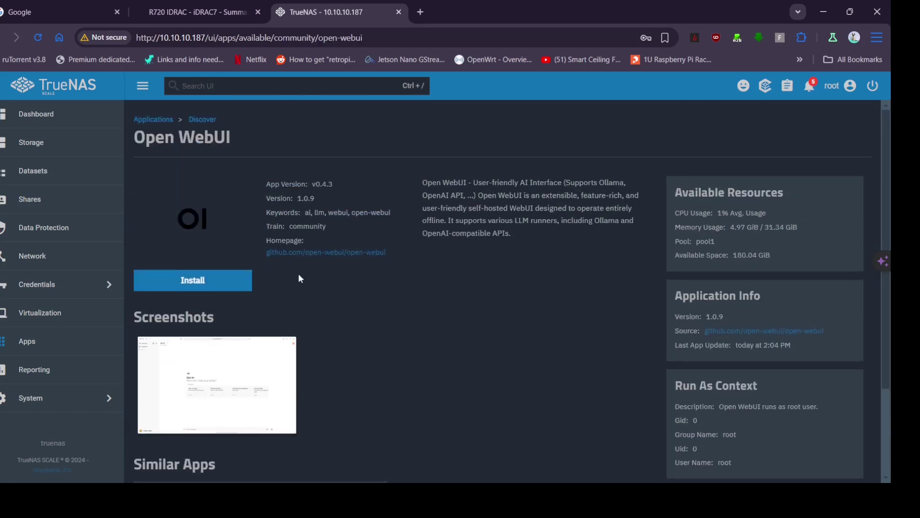
click(240, 279)
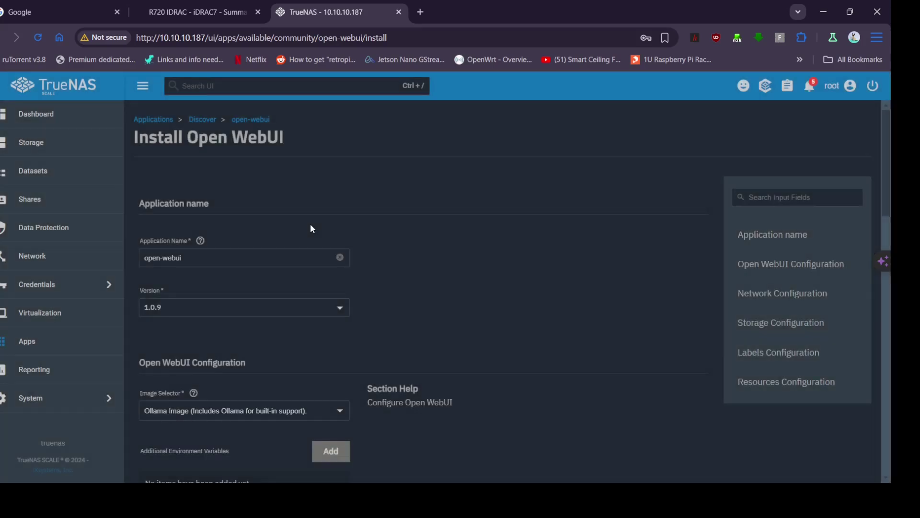
- Change the last two digits of the WebUI port to 08 and install Open WebUI
scroll(219, 318, down, 5)
click(196, 367)
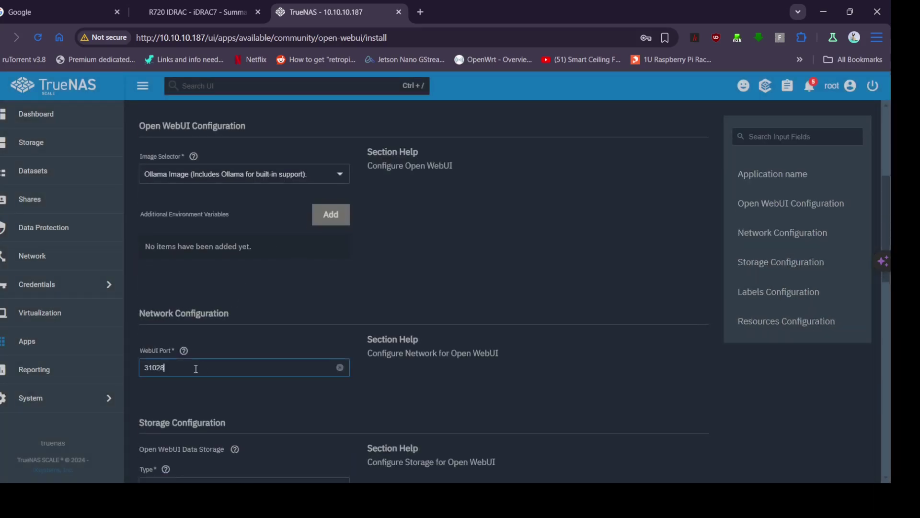
key(BackSpace)
key(BackSpace)
text(08)
scroll(207, 334, down, 6)
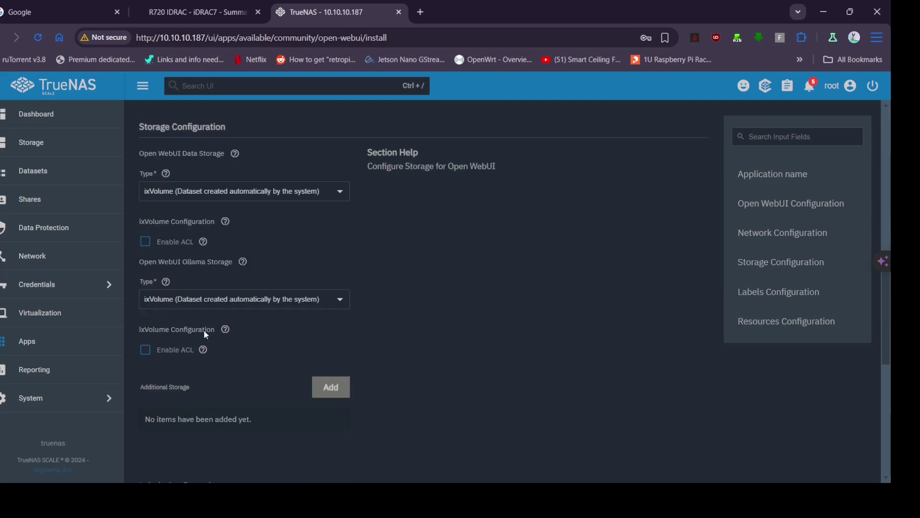
scroll(224, 376, down, 5)
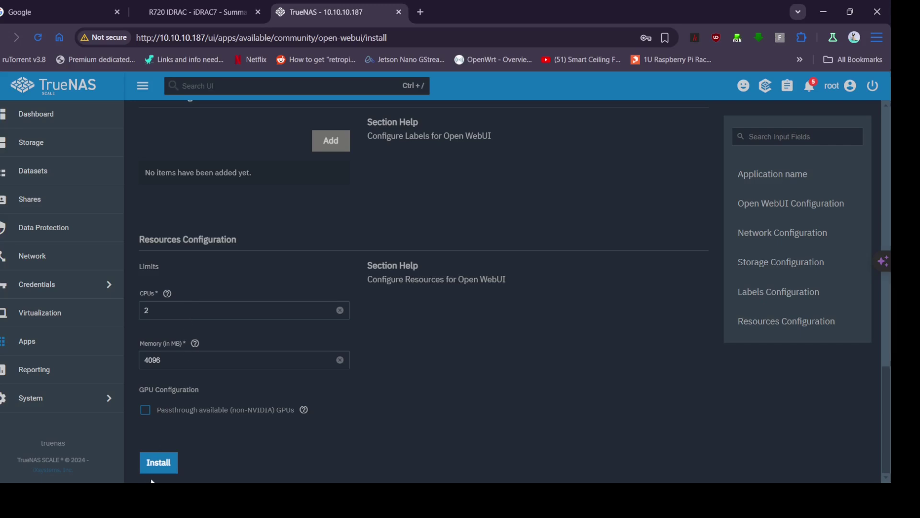
click(160, 467)
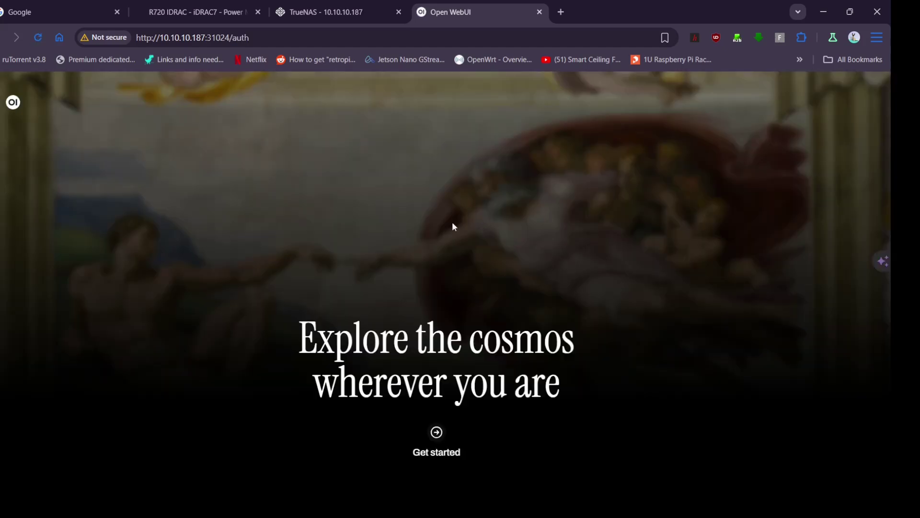
- Sign up an admin account using the autofilled name and e-mail plus a password
click(436, 432)
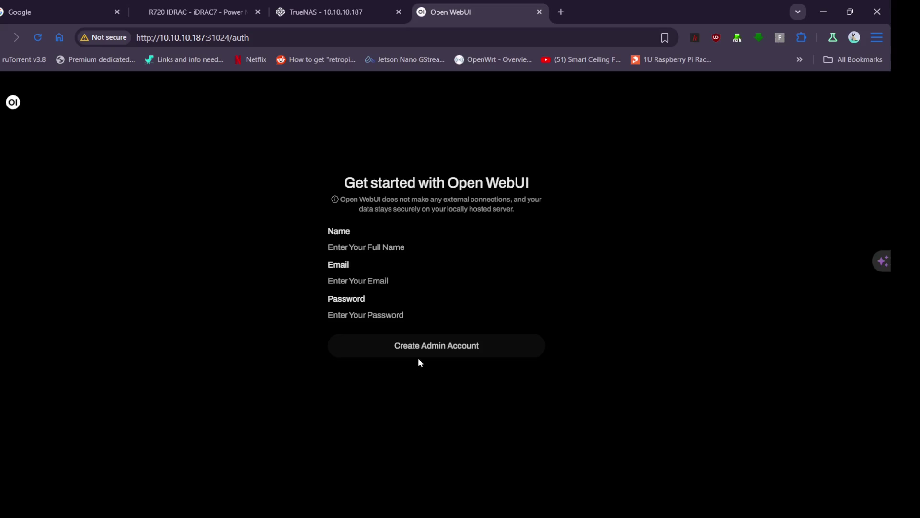
click(372, 248)
click(387, 311)
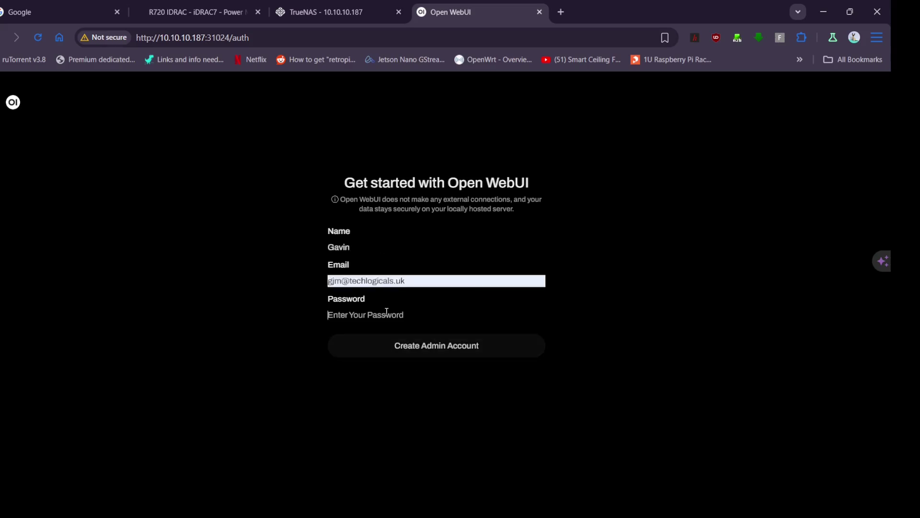
text(****)
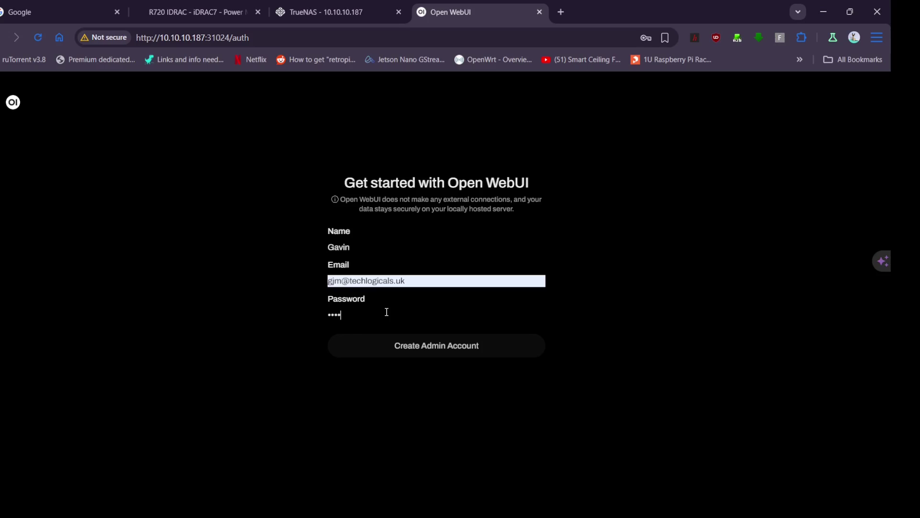
text(*****)
click(428, 356)
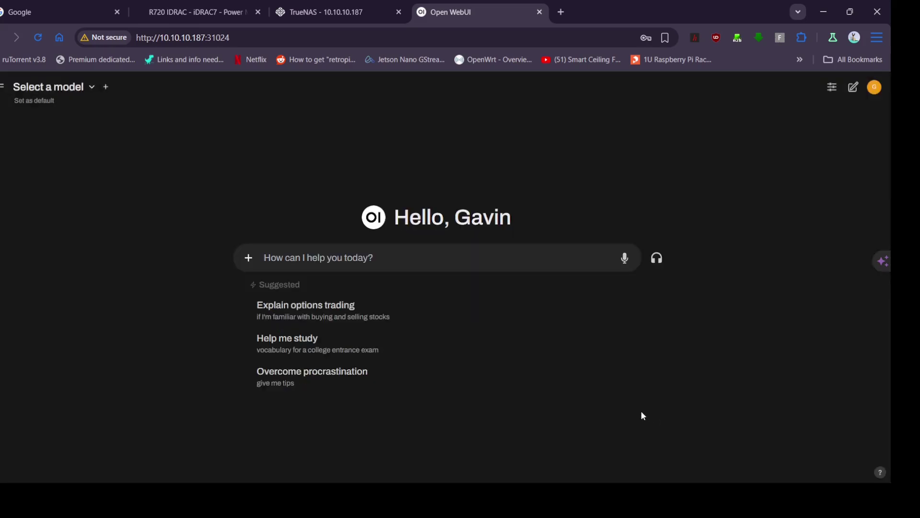
- Browse the user settings tabs Interface, Personalization, Audio, Chats and Account, then open Admin Settings
click(881, 90)
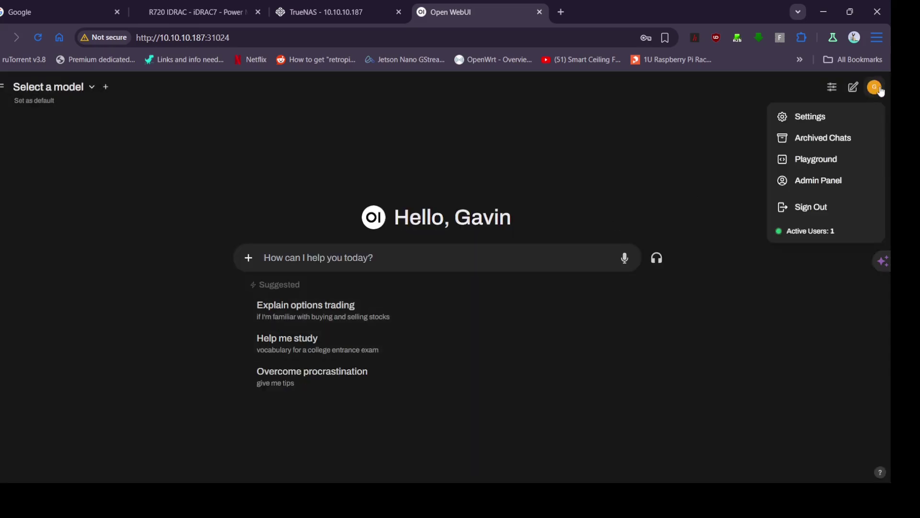
click(785, 120)
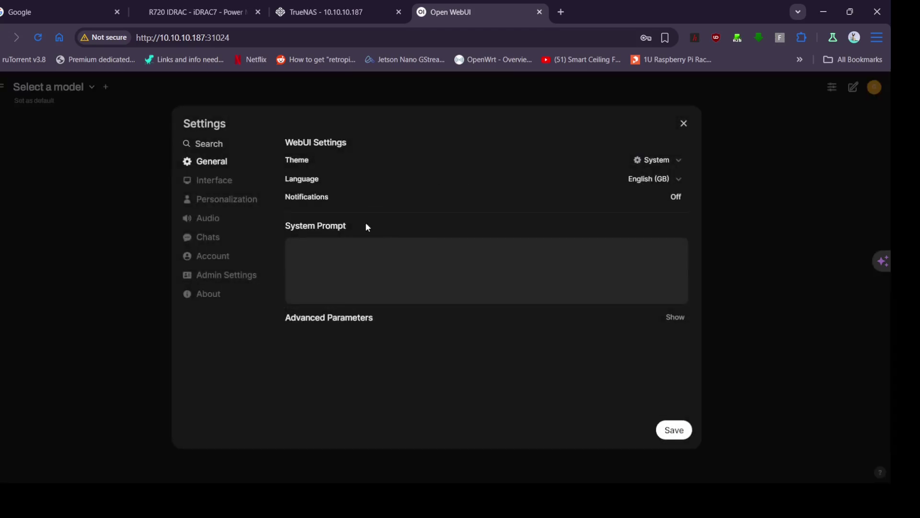
click(206, 181)
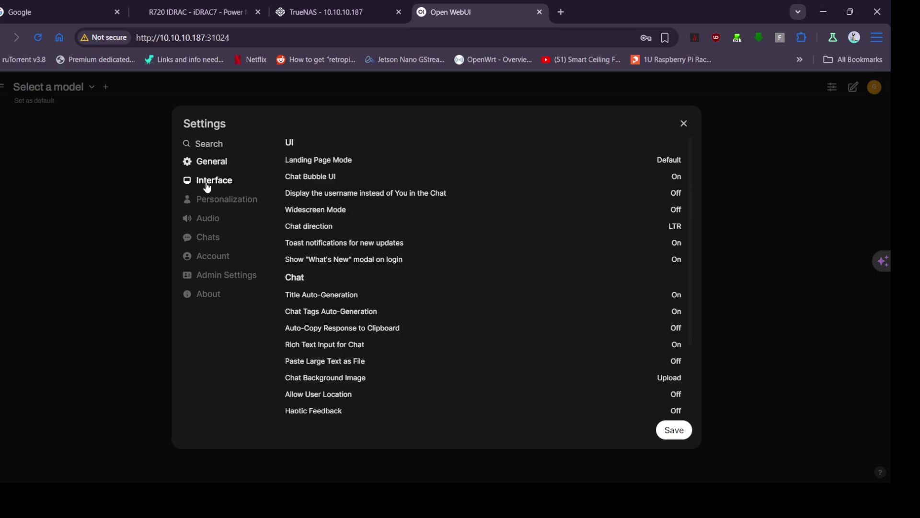
click(203, 202)
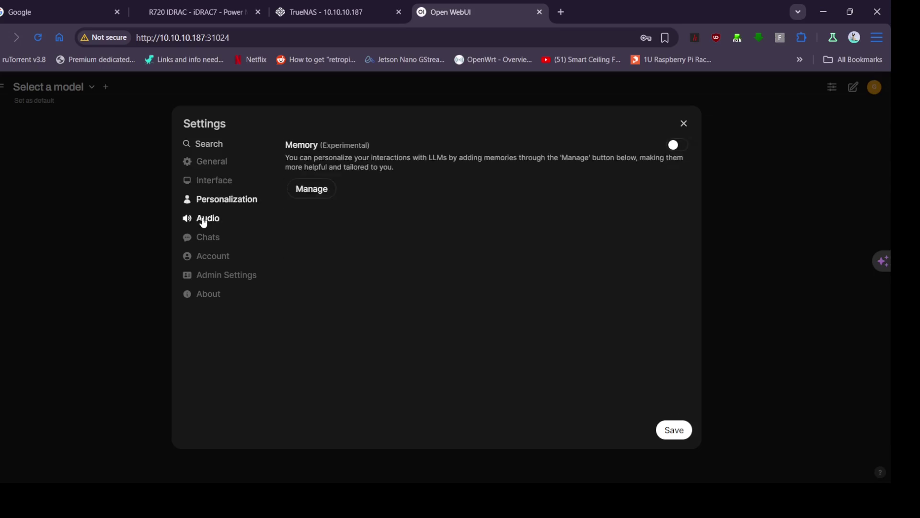
click(204, 222)
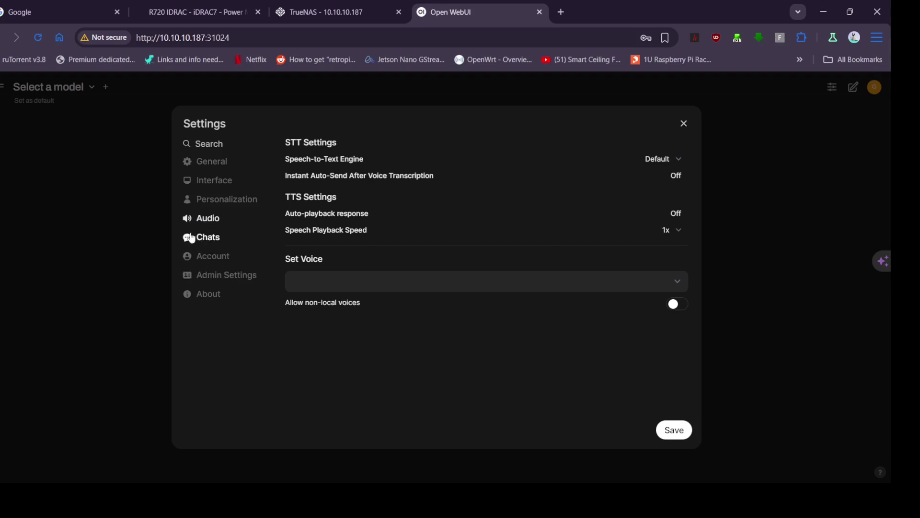
click(204, 242)
click(203, 261)
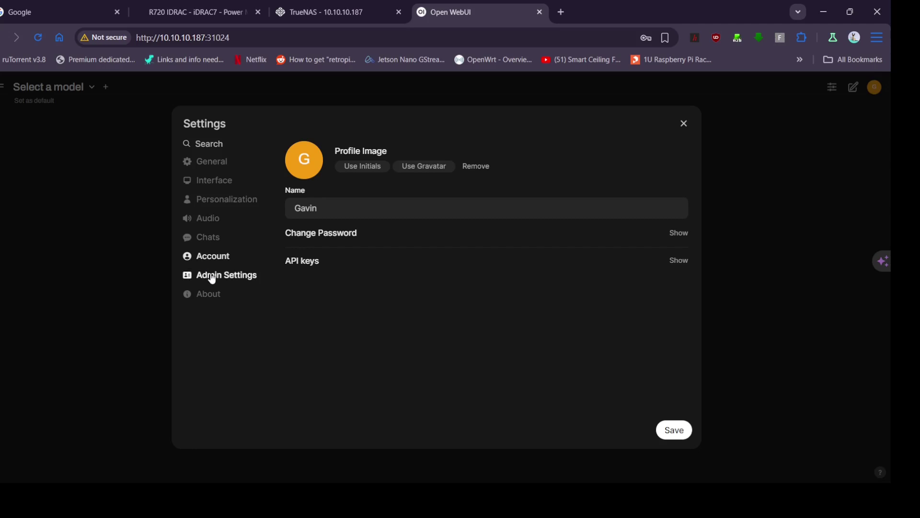
click(212, 277)
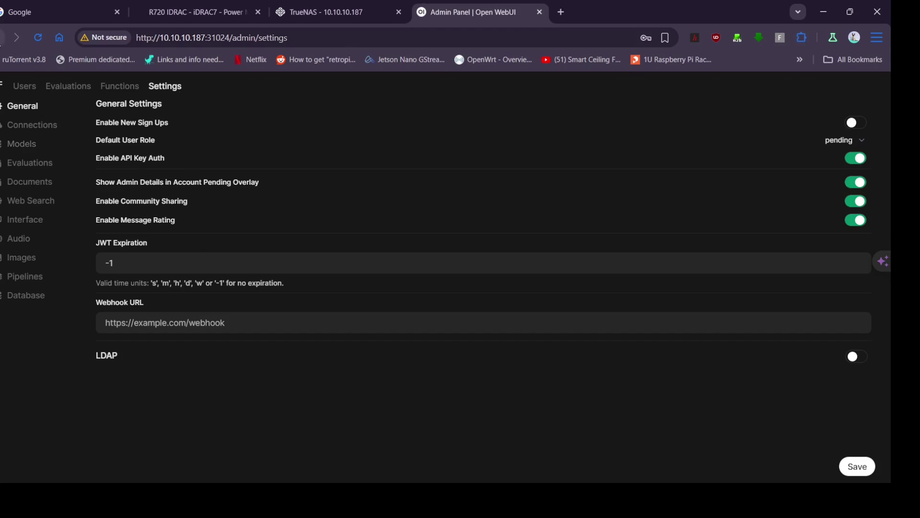
click(2, 37)
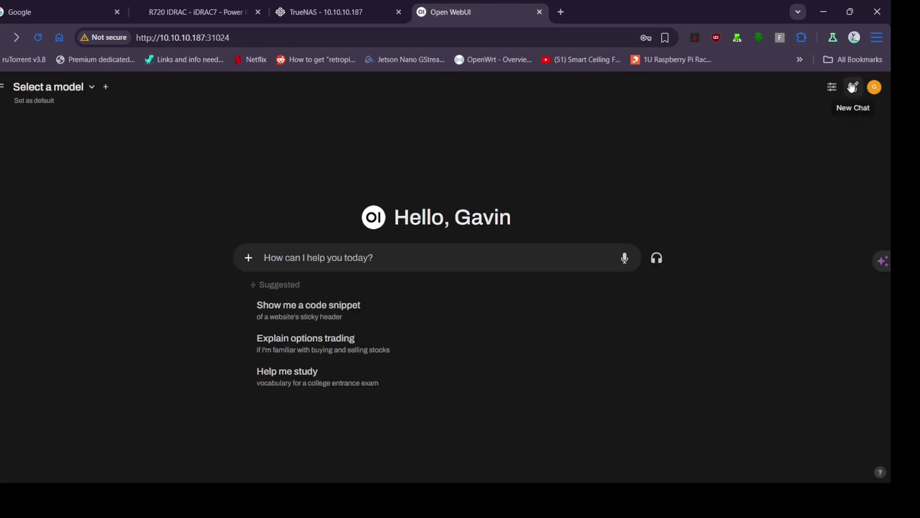
click(832, 86)
scroll(776, 154, down, 5)
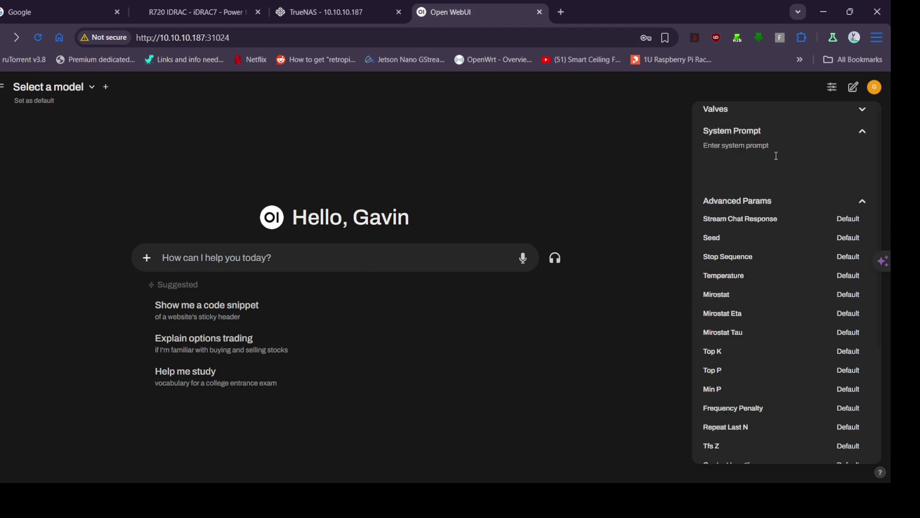
click(876, 88)
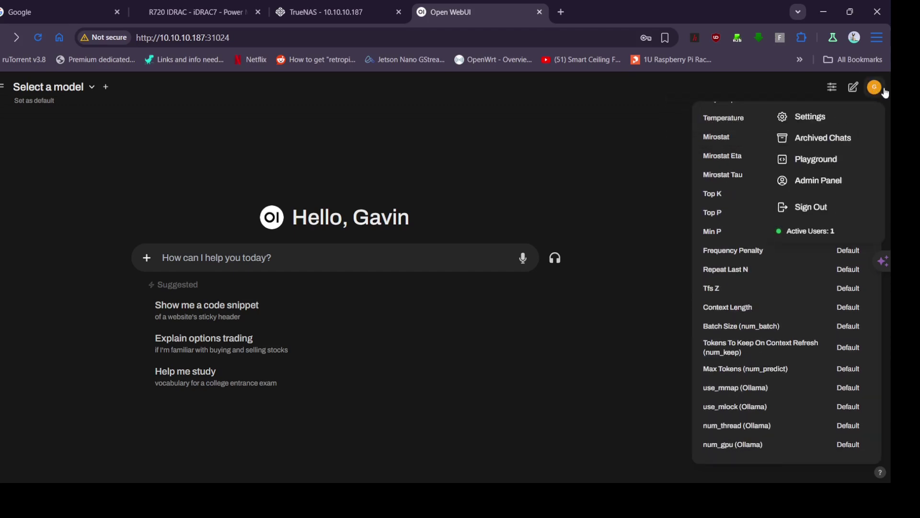
click(875, 88)
click(875, 88)
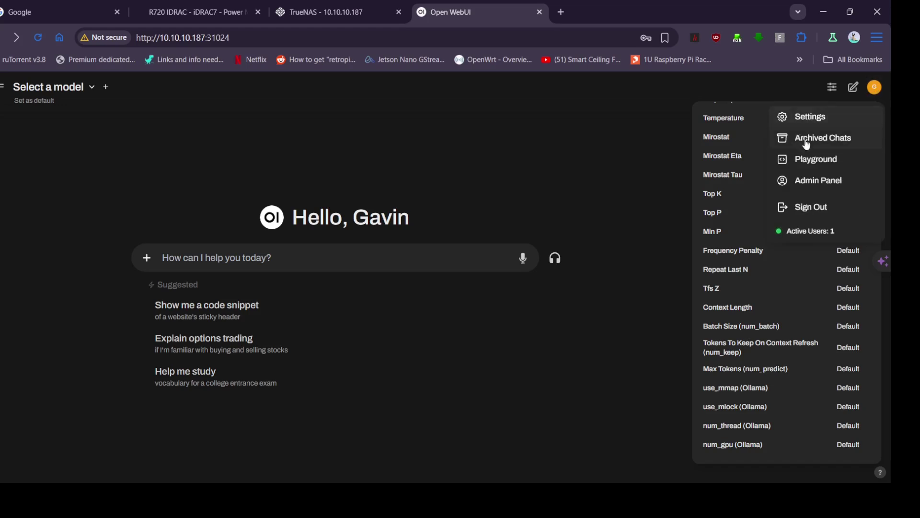
click(820, 181)
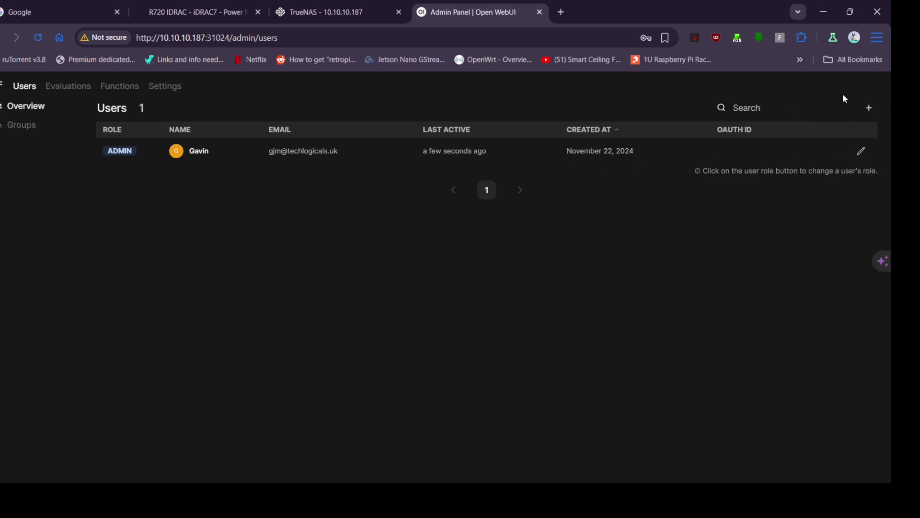
click(69, 87)
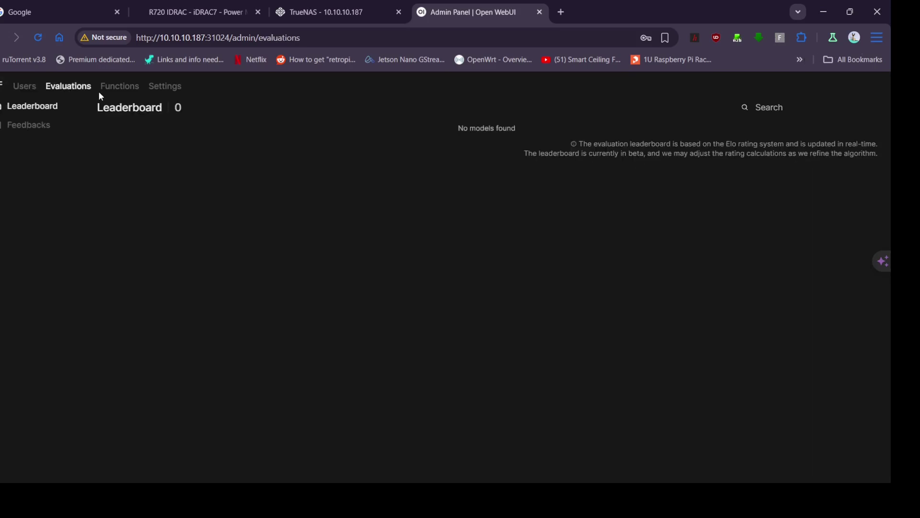
click(153, 87)
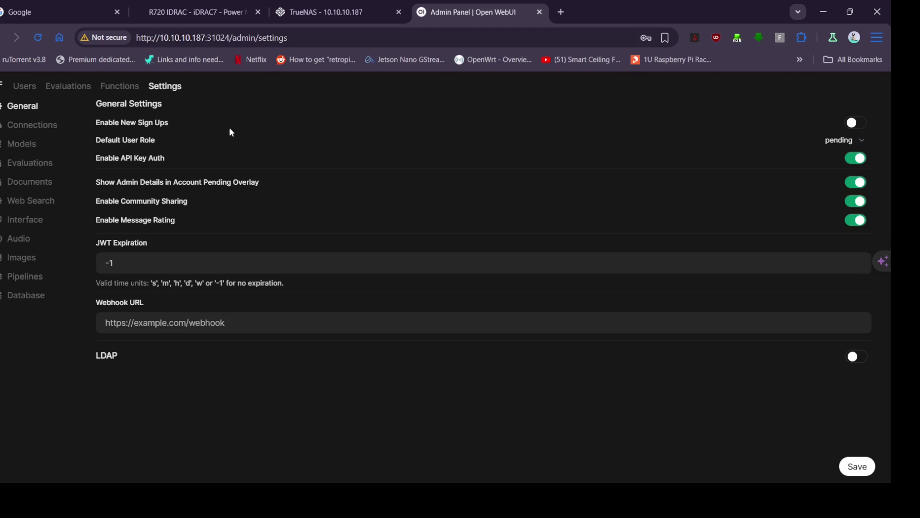
- Turn off the OpenAI API connection and check the Ollama logs in TrueNAS
click(35, 126)
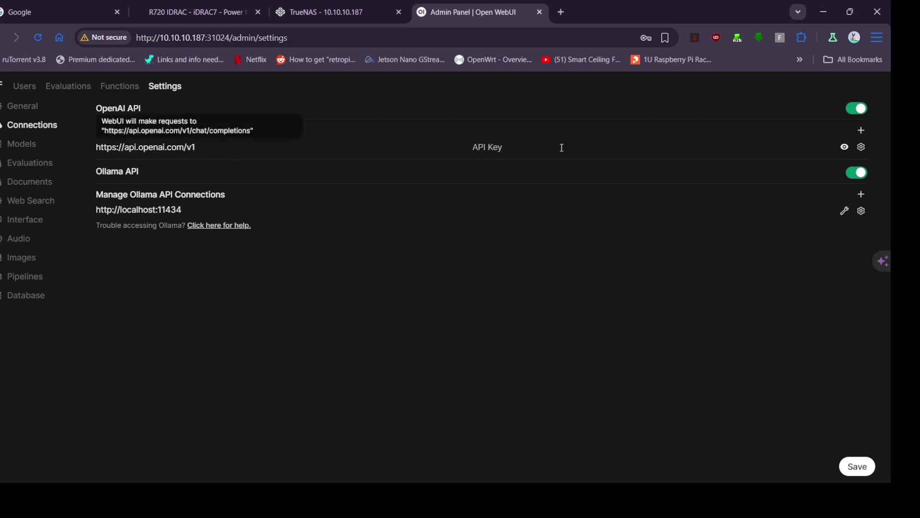
click(856, 108)
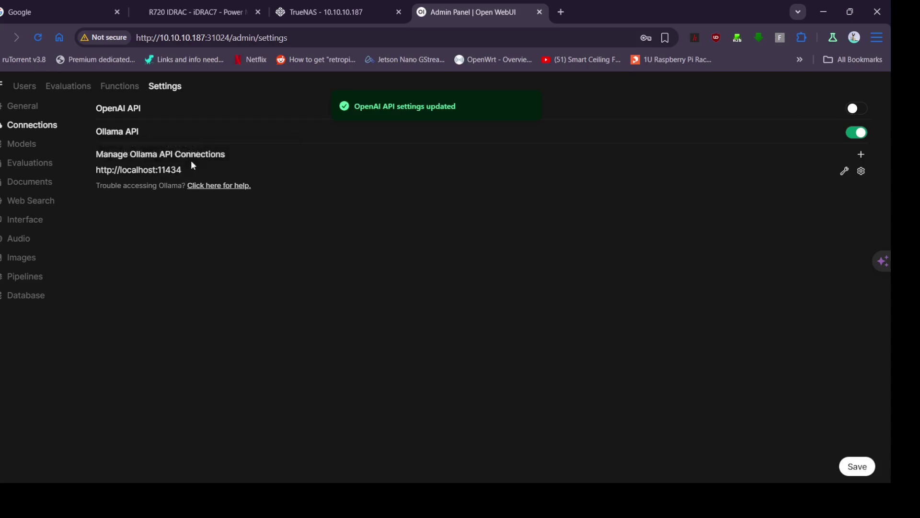
key(ctrl+shift+Tab)
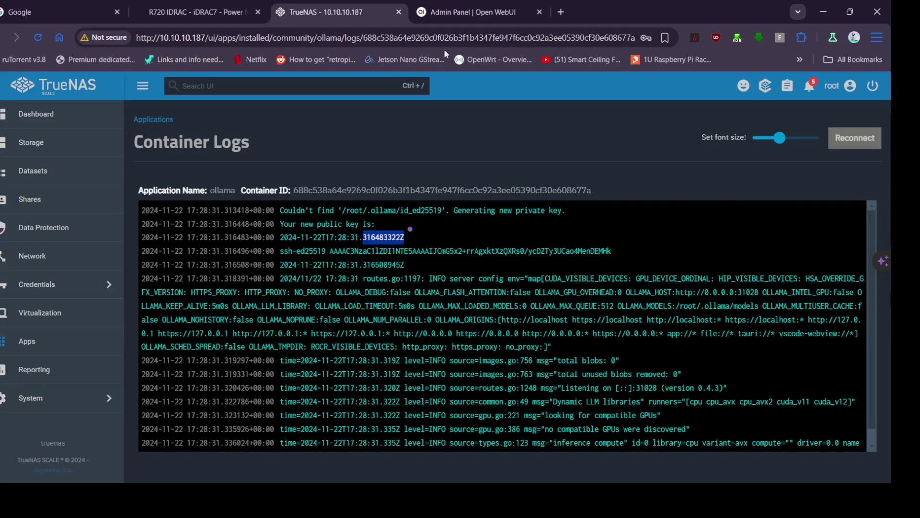
click(470, 10)
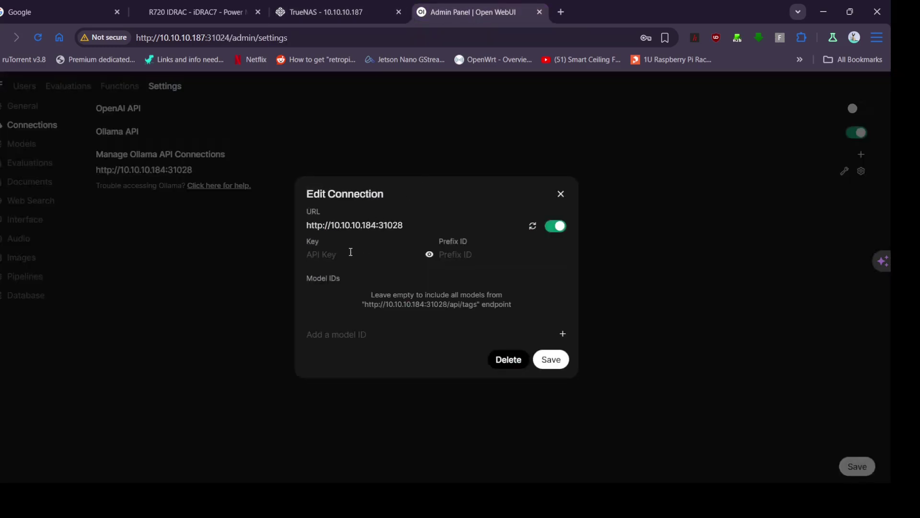
key(ctrl+v)
drag(372, 225, 378, 225)
text(7)
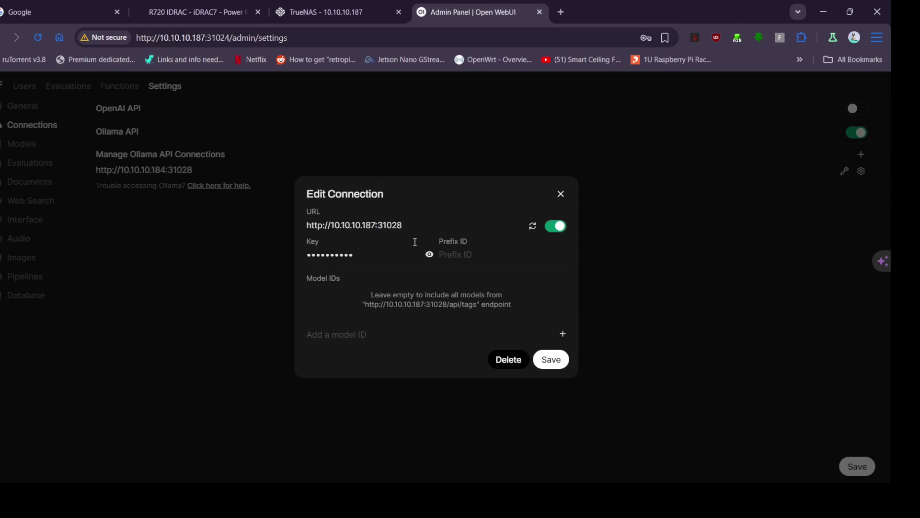
click(550, 364)
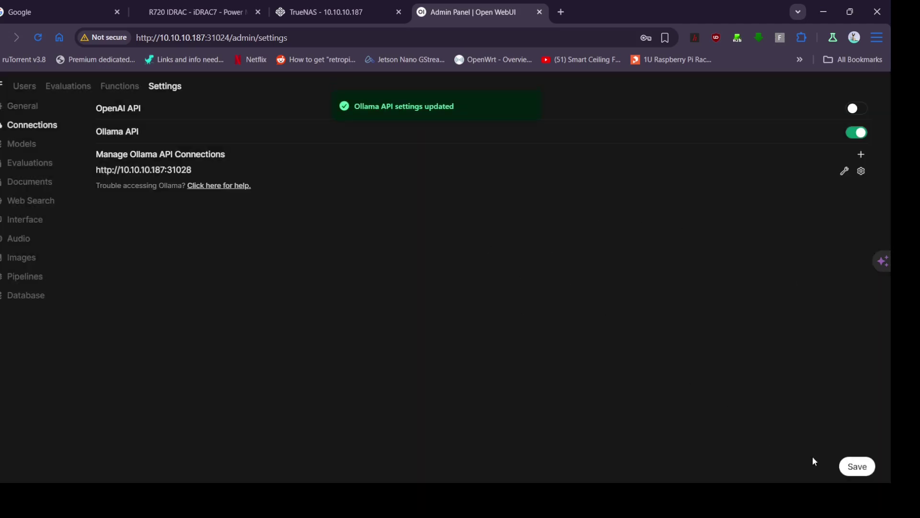
click(857, 466)
click(844, 172)
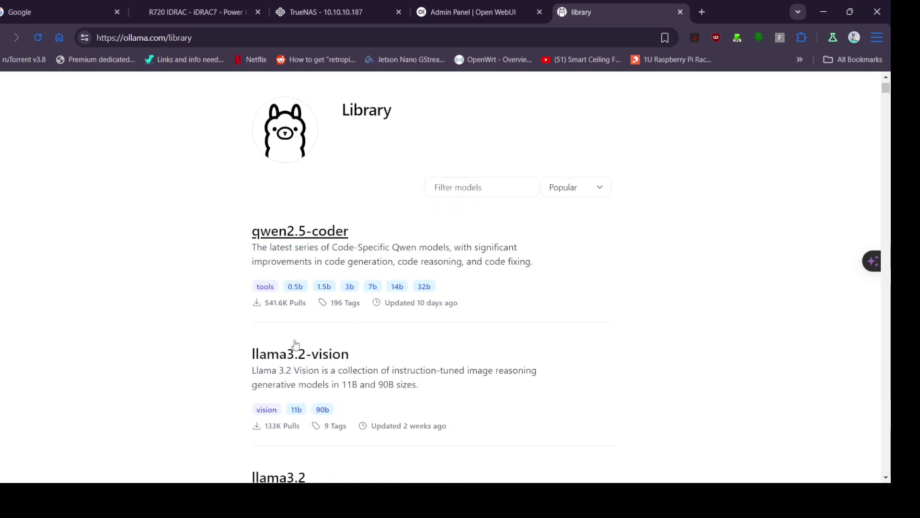
scroll(313, 249, down, 6)
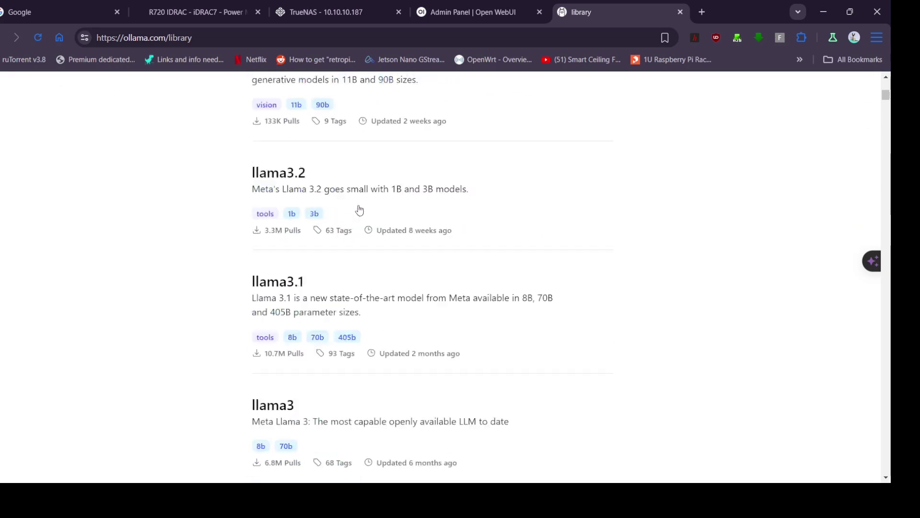
scroll(361, 210, down, 1)
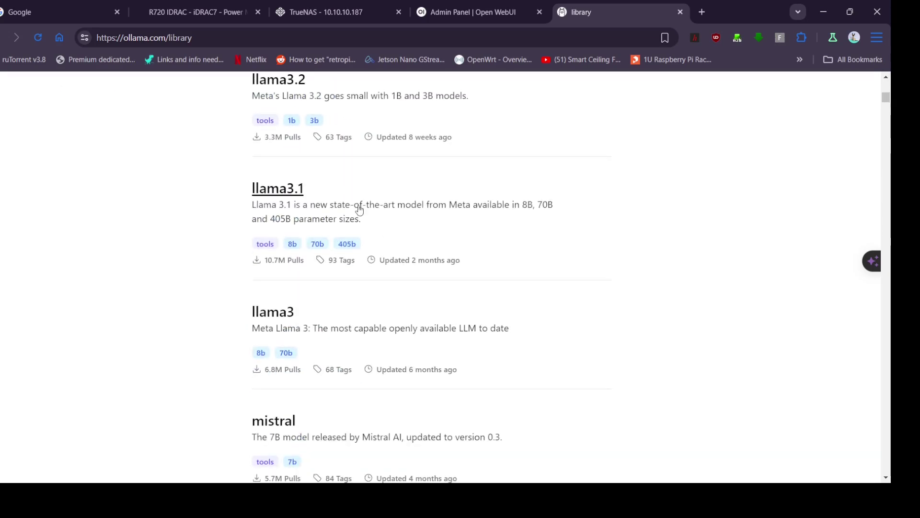
scroll(359, 311, up, 2)
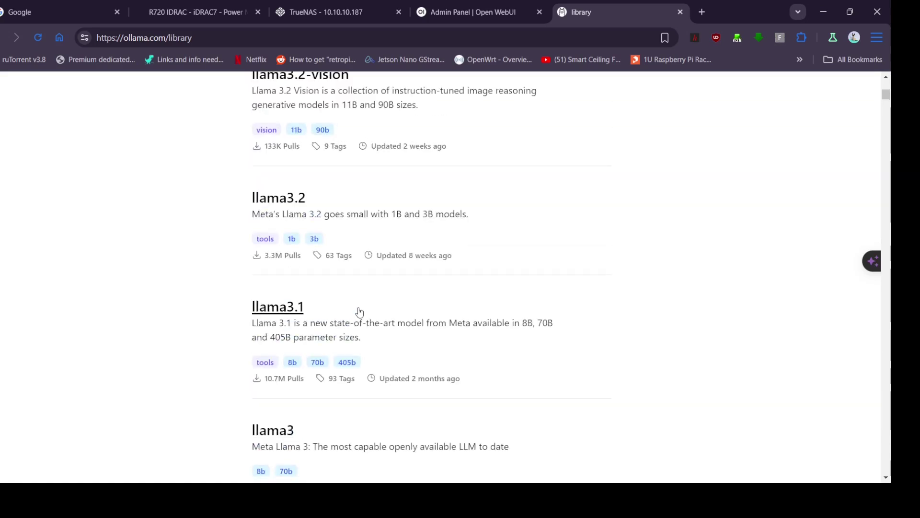
scroll(365, 315, down, 1)
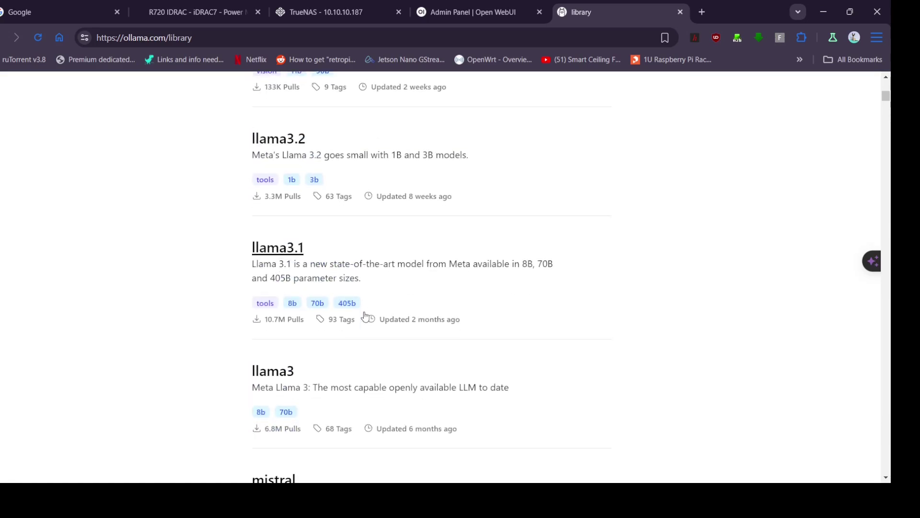
scroll(366, 317, up, 2)
scroll(365, 316, up, 1)
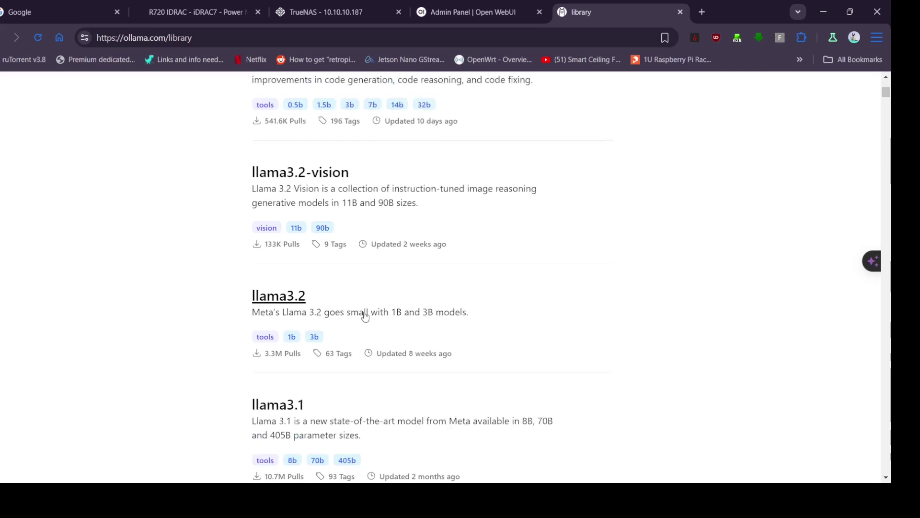
scroll(366, 316, up, 1)
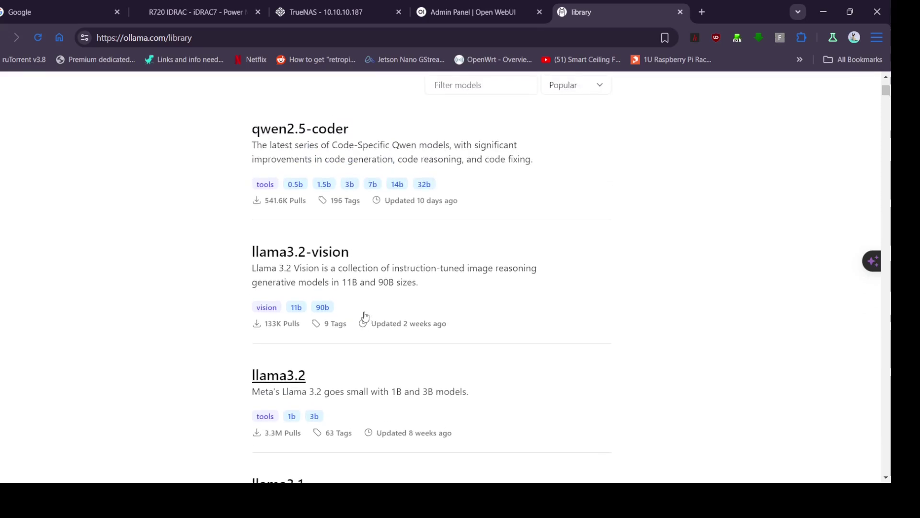
scroll(369, 316, up, 1)
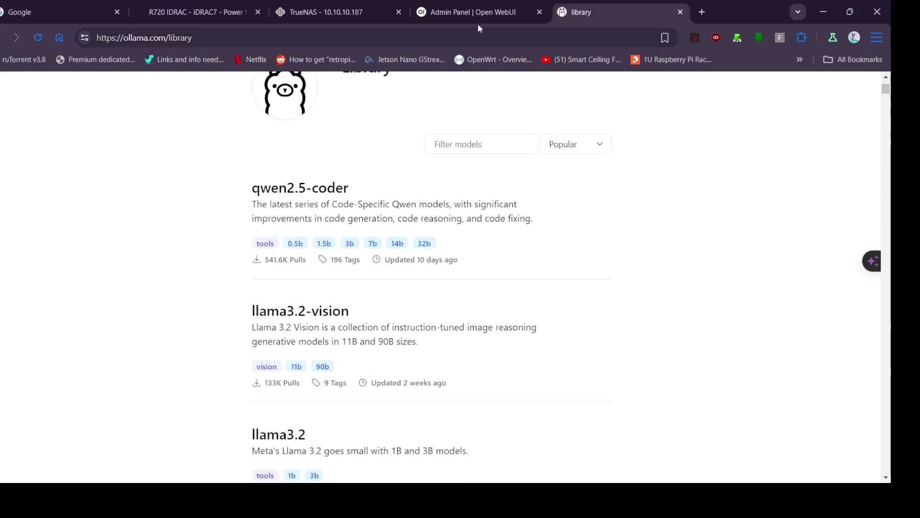
- Back in the Manage Ollama dialog, enter llama3.2 as the model to pull
click(453, 12)
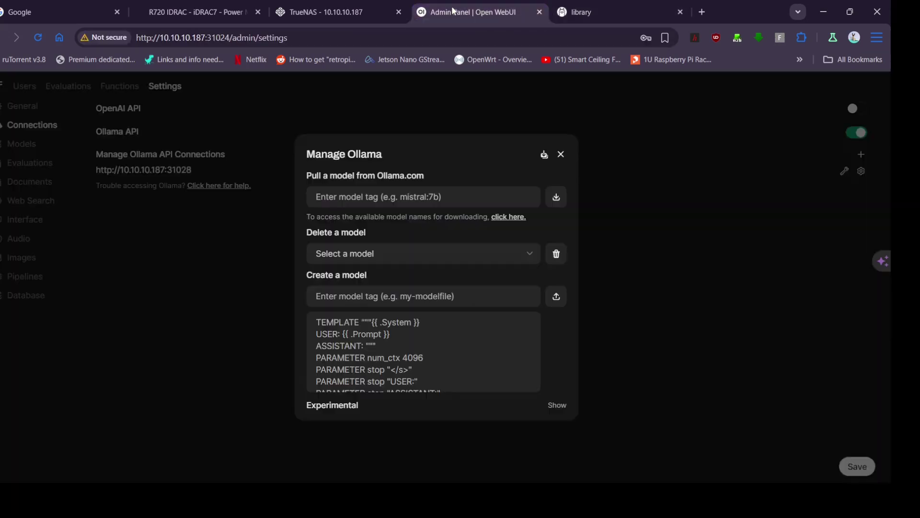
click(352, 204)
text(ll)
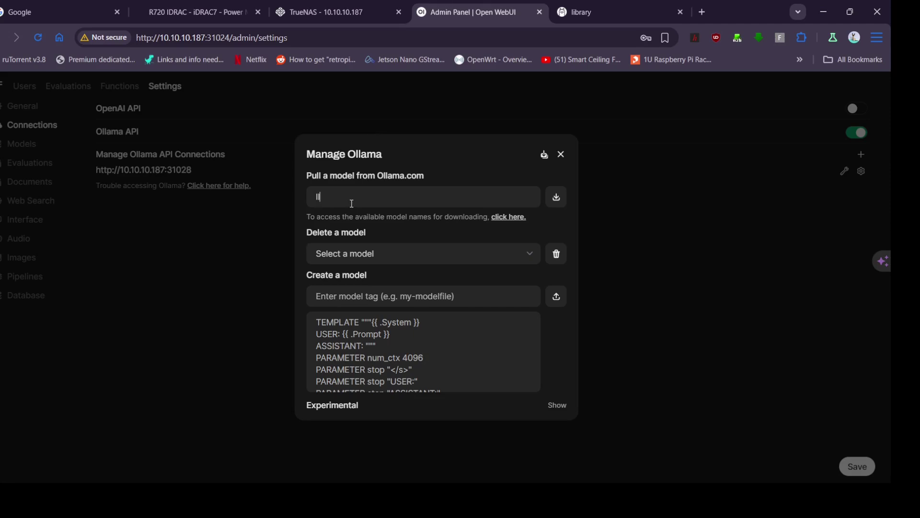
text(ama3.2)
- Pull llama3.2 from Ollama.com, installing llama3.2:latest (1.9 GB)
click(556, 200)
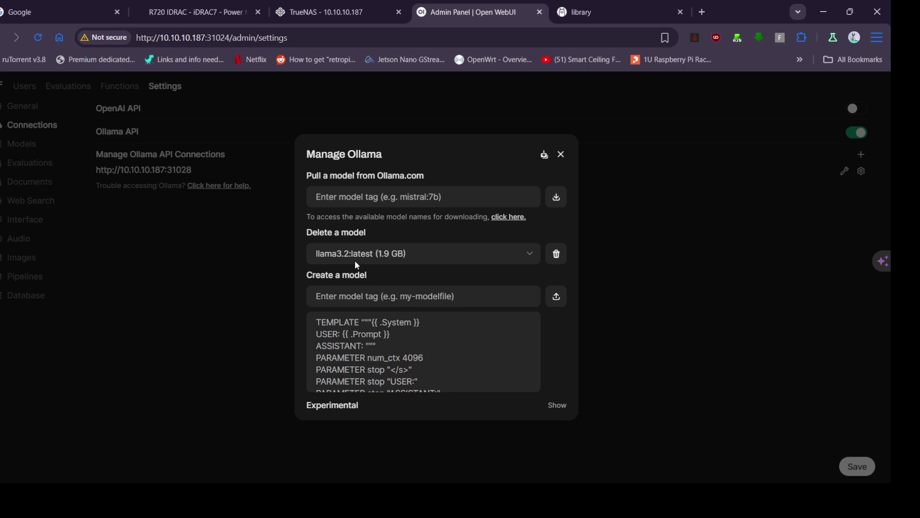
- Reveal the experimental options, close Manage Ollama, and view the Users overview with the sidebar open
click(557, 407)
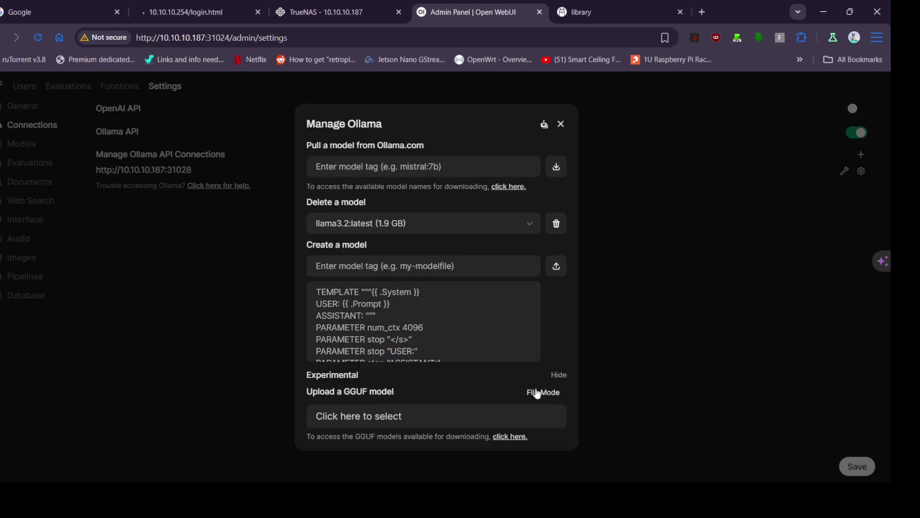
click(561, 125)
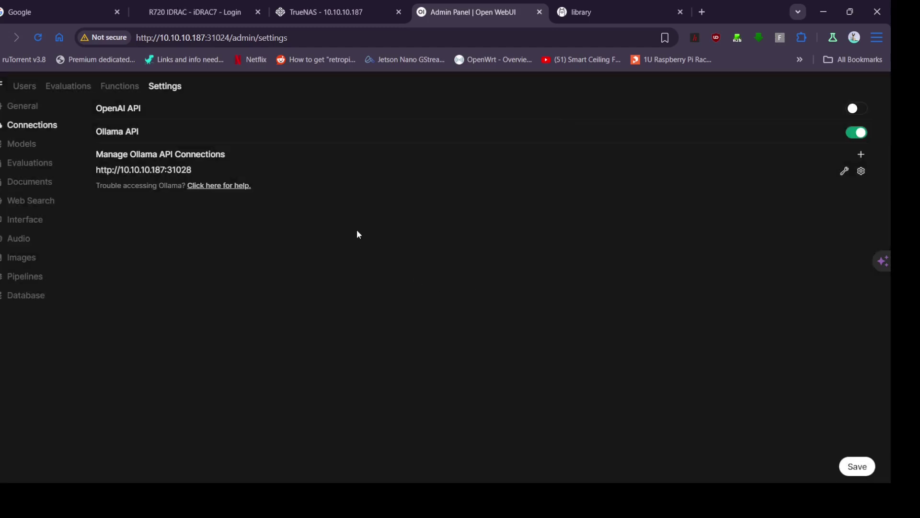
click(21, 88)
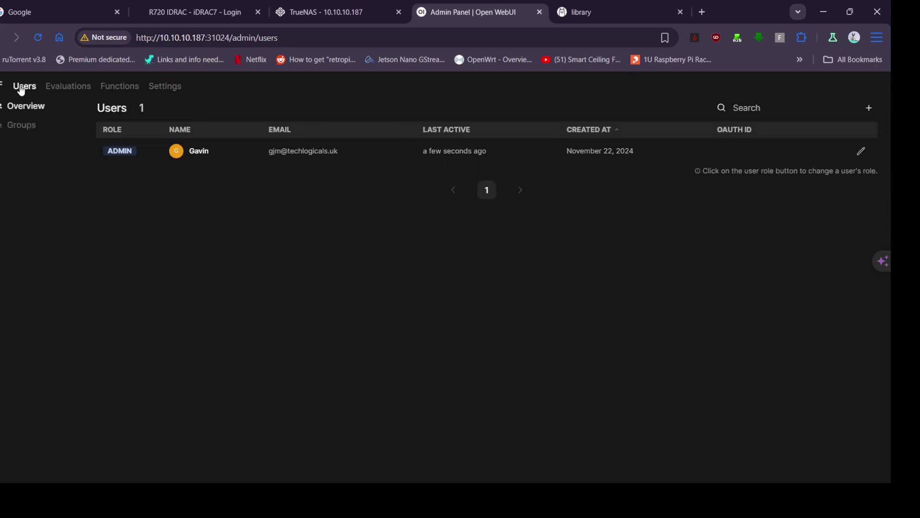
click(2, 88)
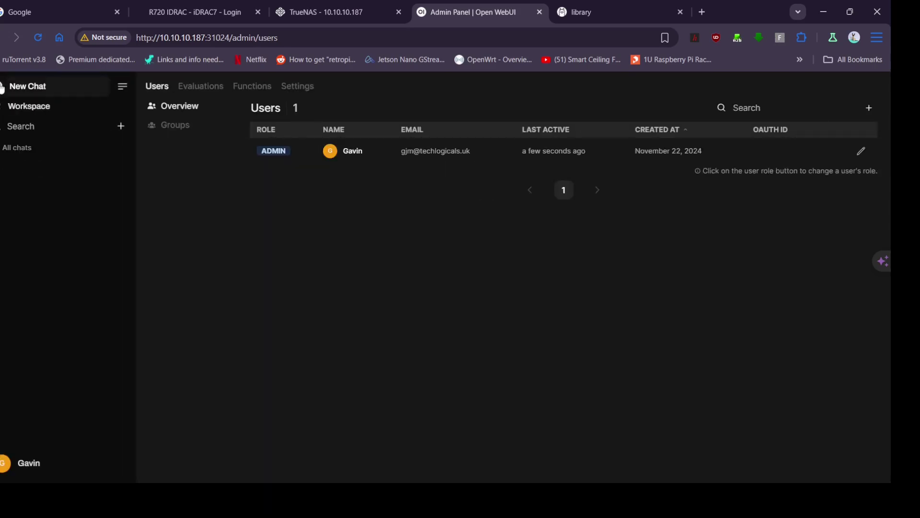
- Start a new chat with llama3.2:latest and send 'tell me a joke'
click(46, 94)
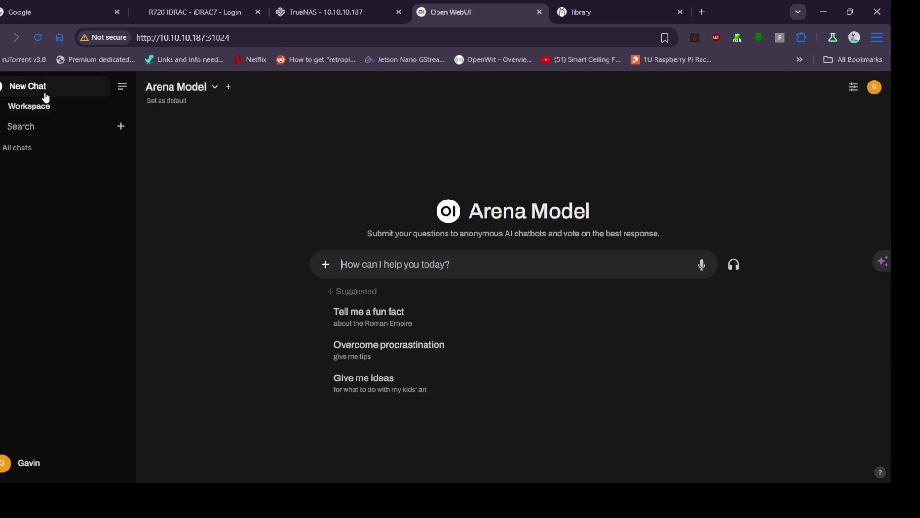
click(182, 90)
click(229, 163)
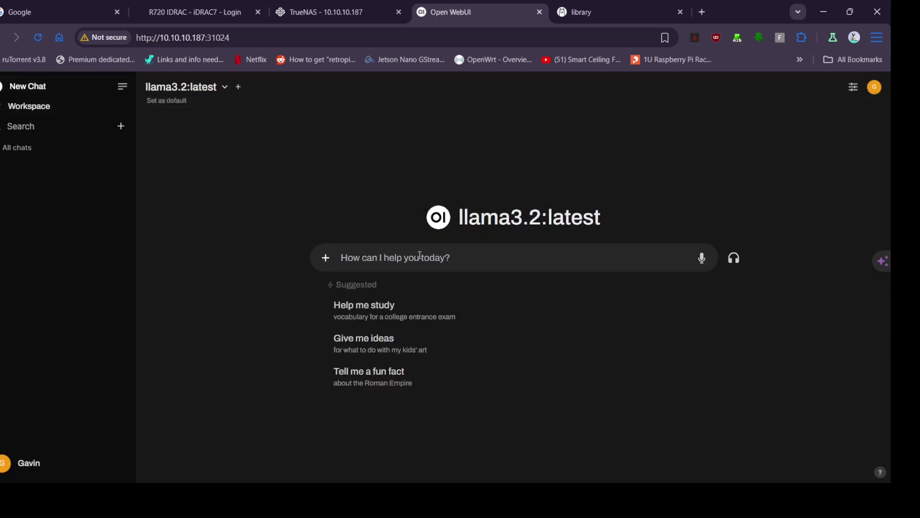
text(te)
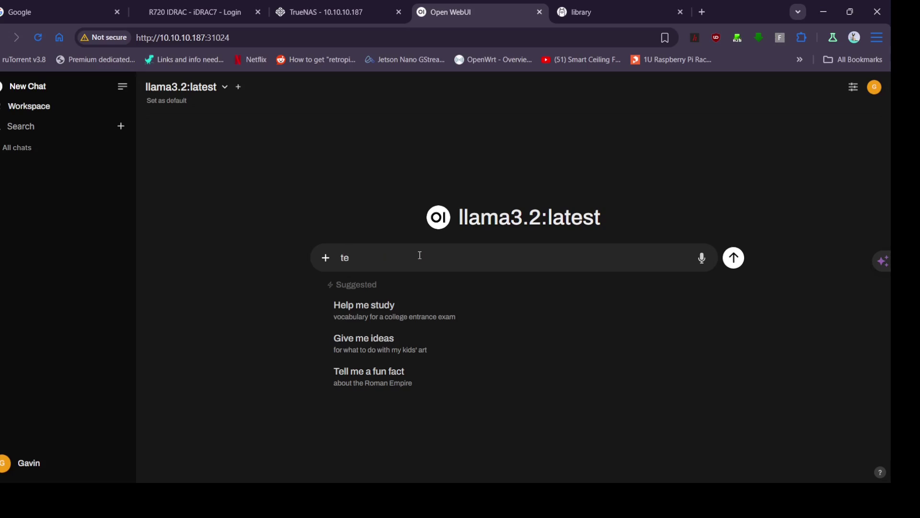
text(ll m)
text(er)
text(joke)
key(Return)
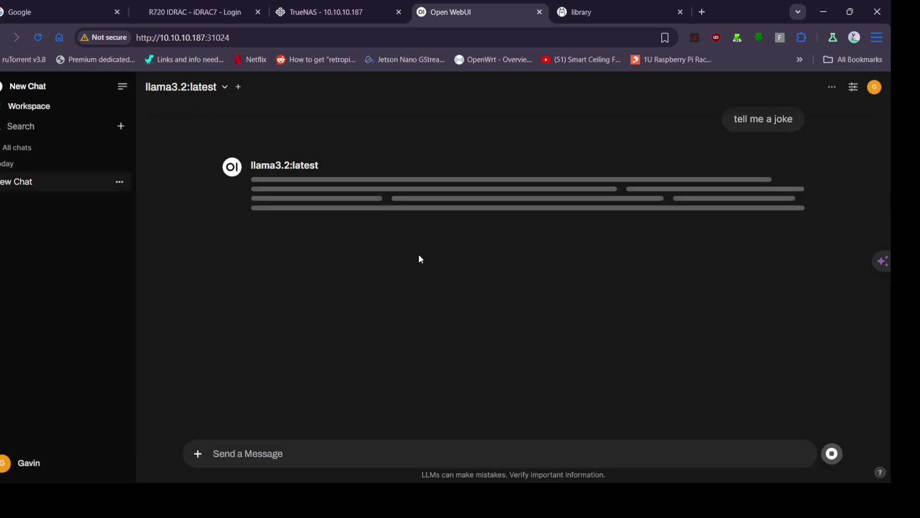
- Sign back in to TrueNAS SCALE and view ollama in Apps at 48% CPU, 3.23 GiB RAM
click(333, 4)
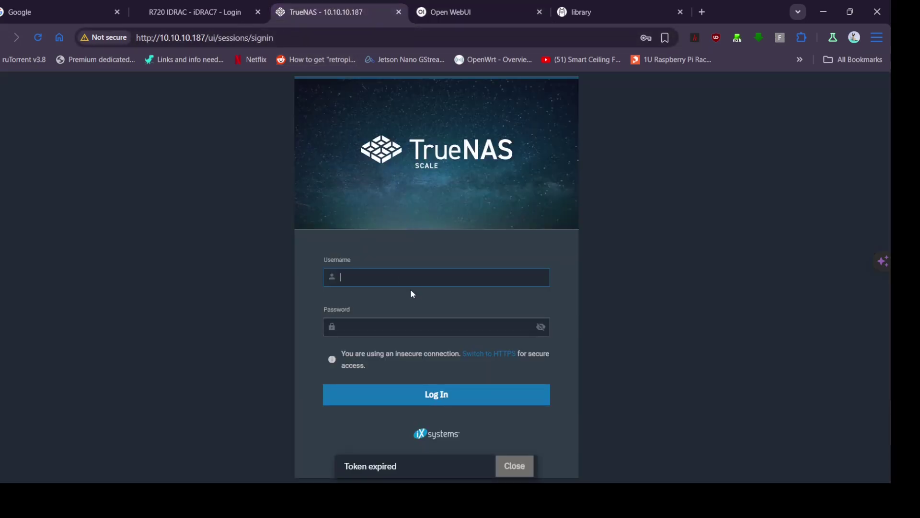
click(454, 389)
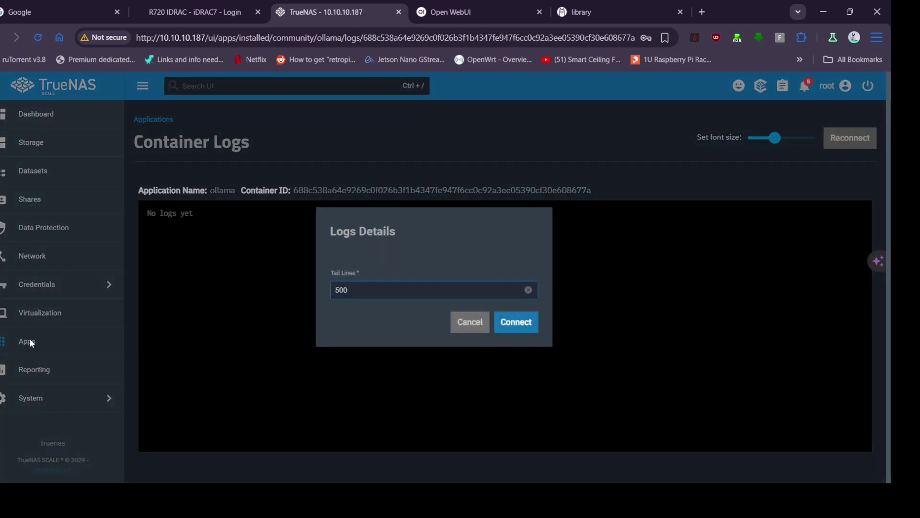
click(29, 342)
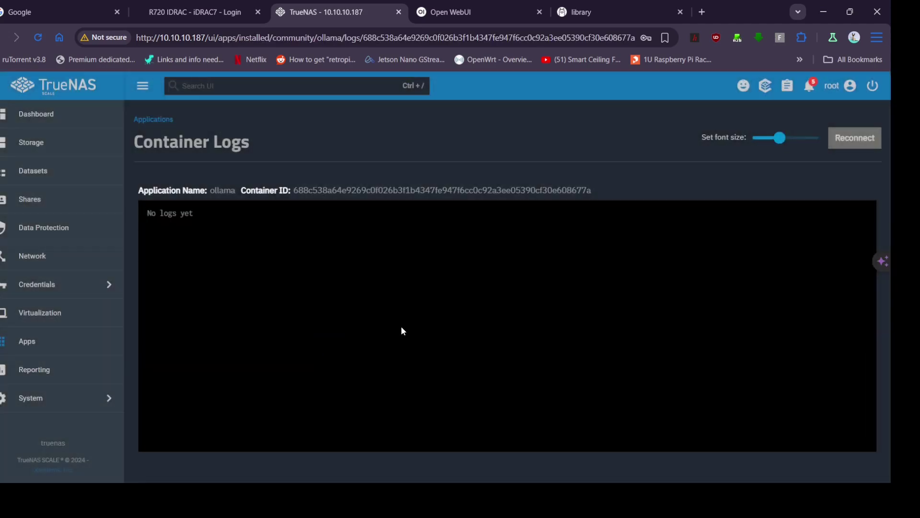
click(12, 351)
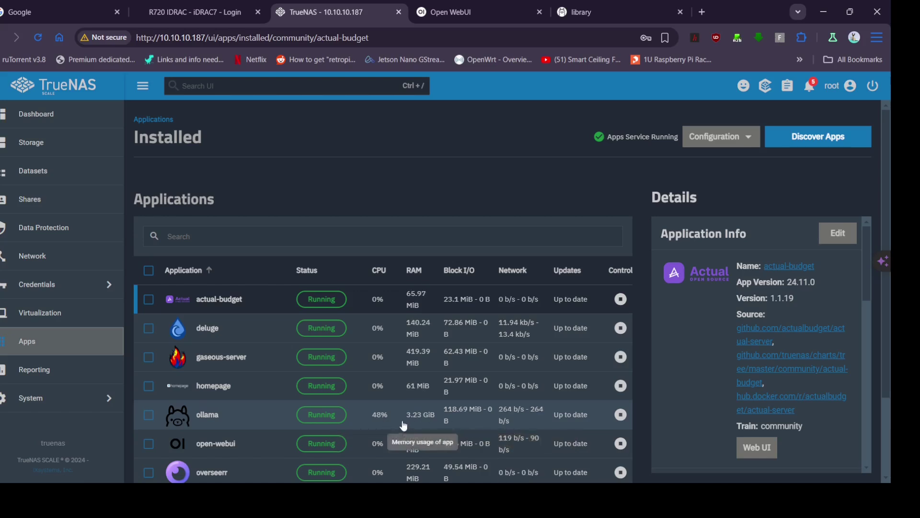
- Give the joke reply a thumbs-up with 'Showcased creativity' as the reason
click(471, 14)
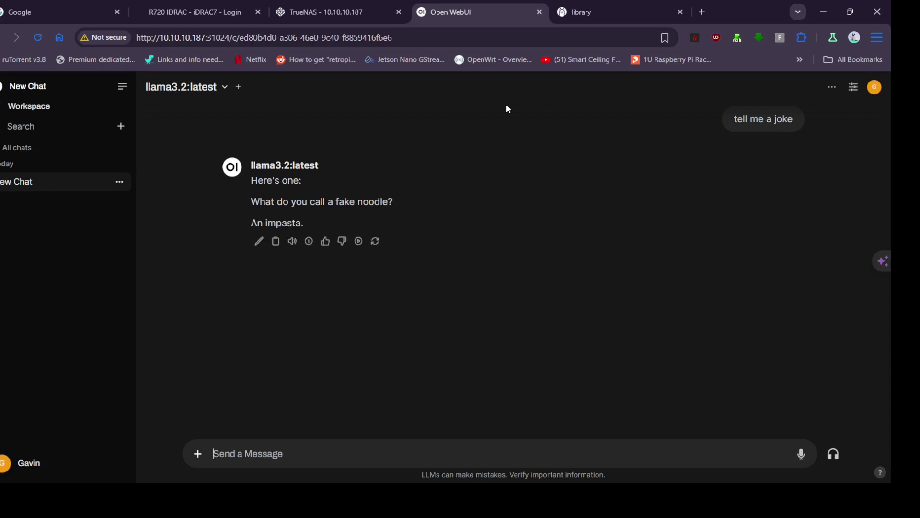
click(326, 241)
click(378, 454)
- Ask 'what is the population of the uk' and check ollama's usage in TrueNAS
text(wha)
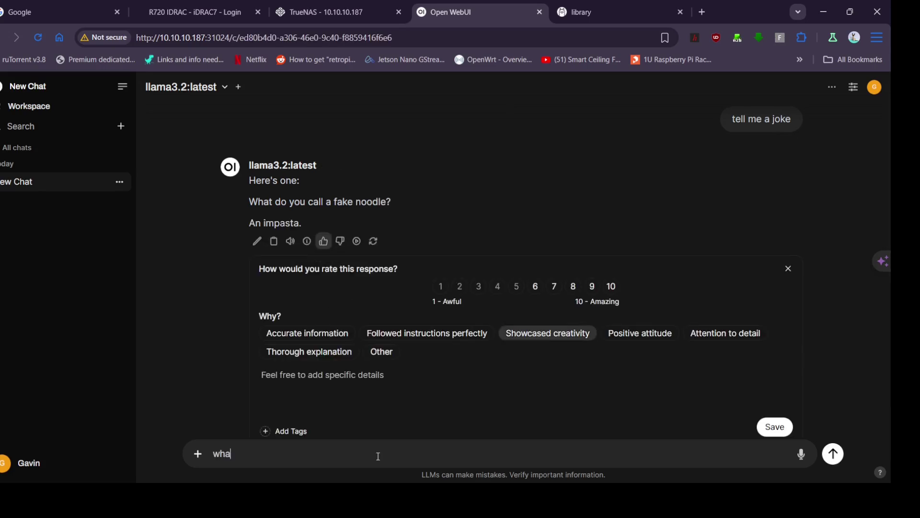
text(t is the)
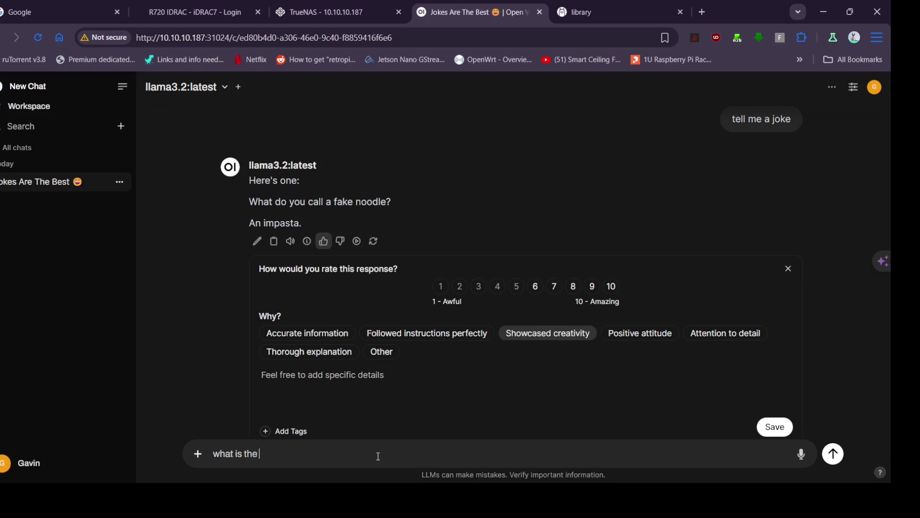
text(vpopulation of the uk)
key(Return)
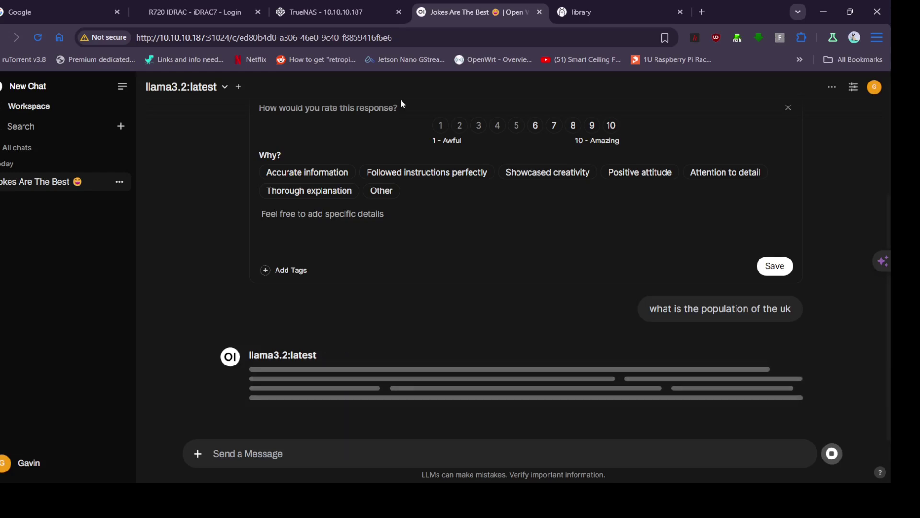
click(335, 12)
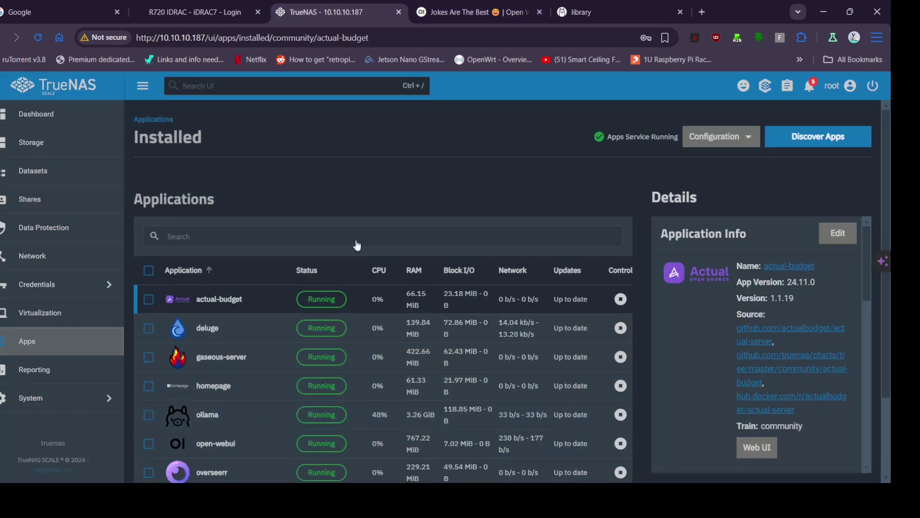
- Return to the Open WebUI chat to read the UK population answer of about 67.6 million
click(476, 12)
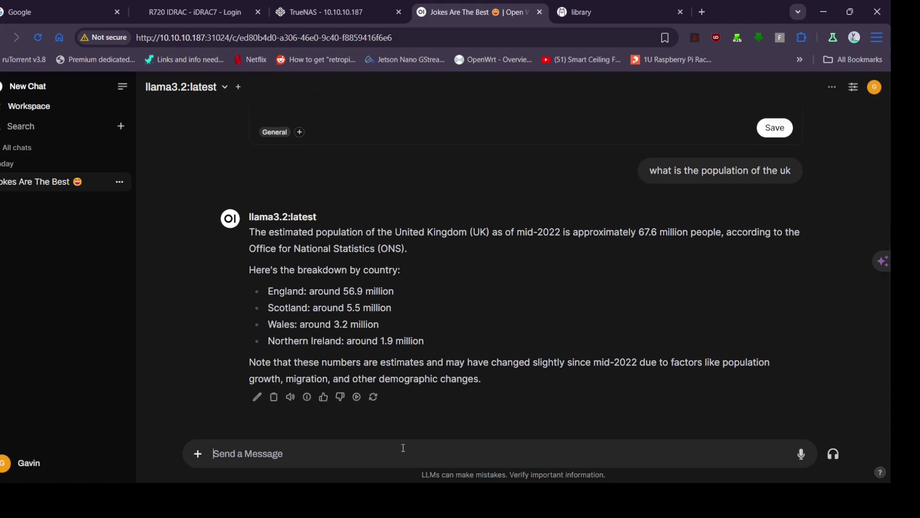
- Ask llama3.2 for a funny story about two political leaders falling in love
text(can y)
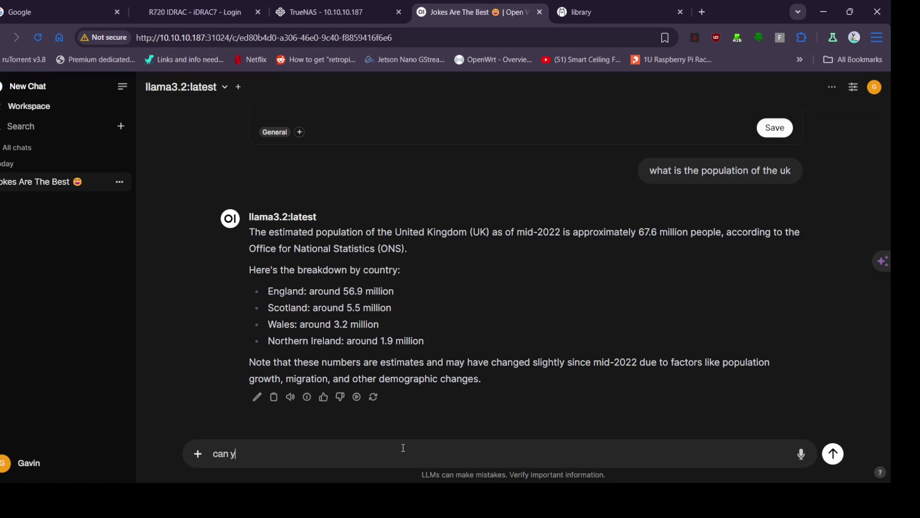
text(ou write me a funny)
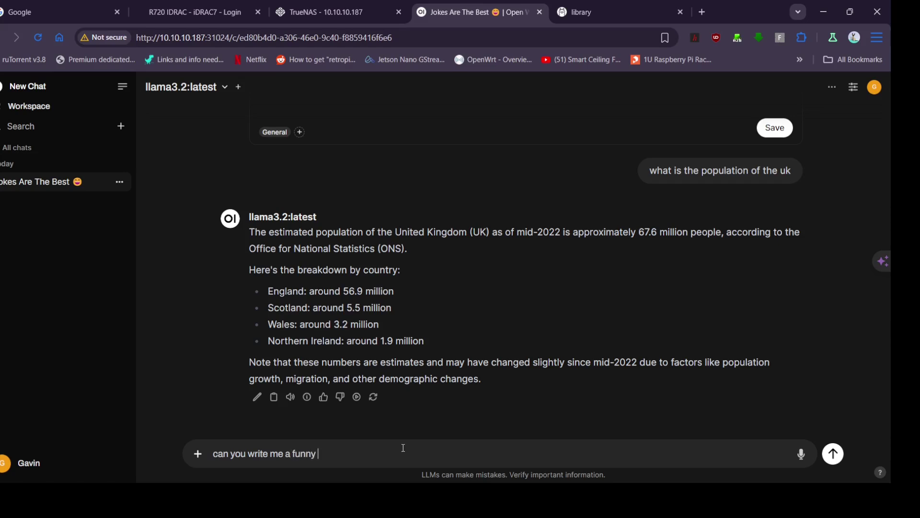
text( story about keir starm)
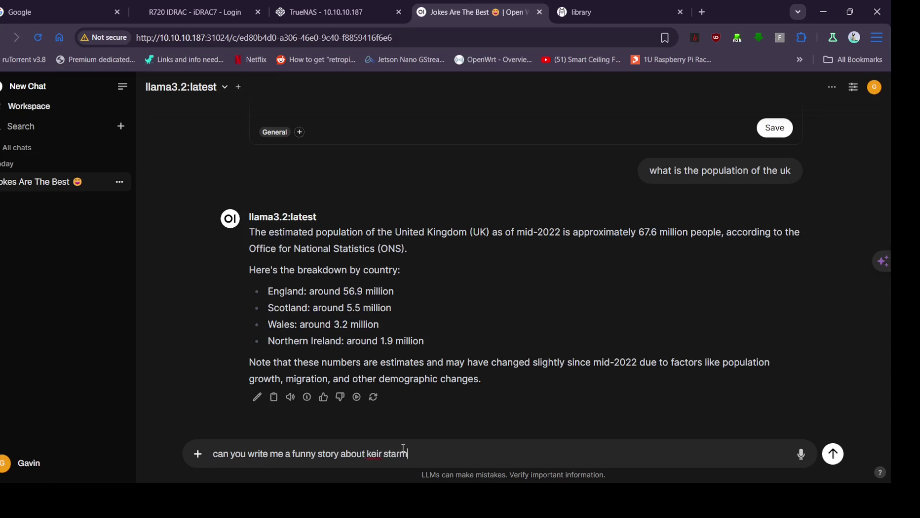
text(er in love with donald)
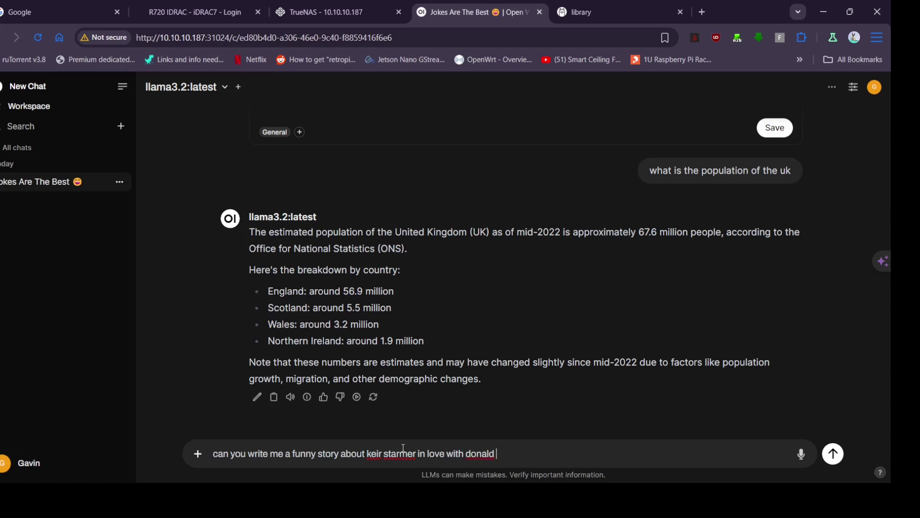
text( trump)
key(Return)
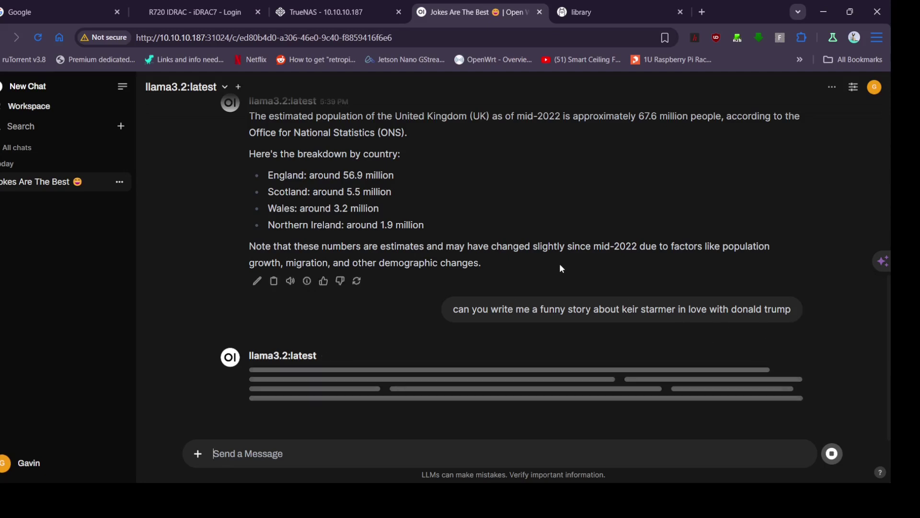
- Log in to the Dell iDRAC7 controller with the admin username and account password
click(326, 12)
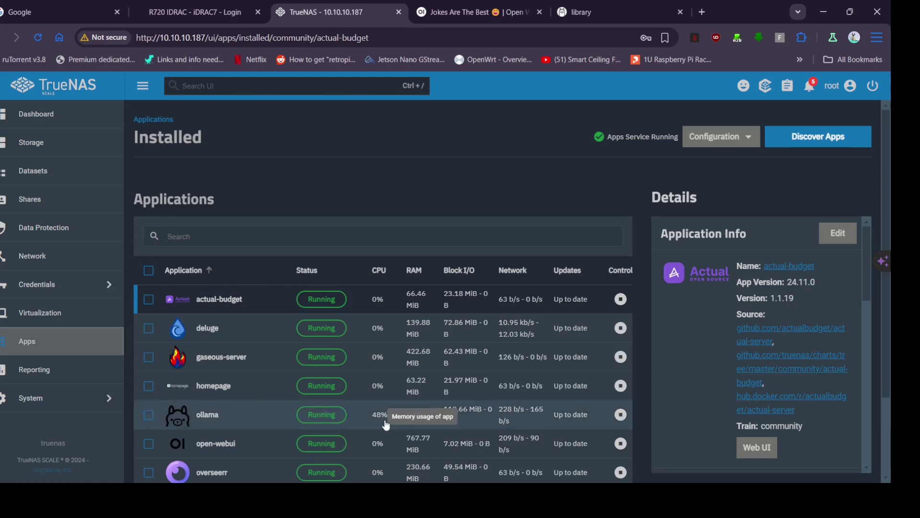
click(217, 5)
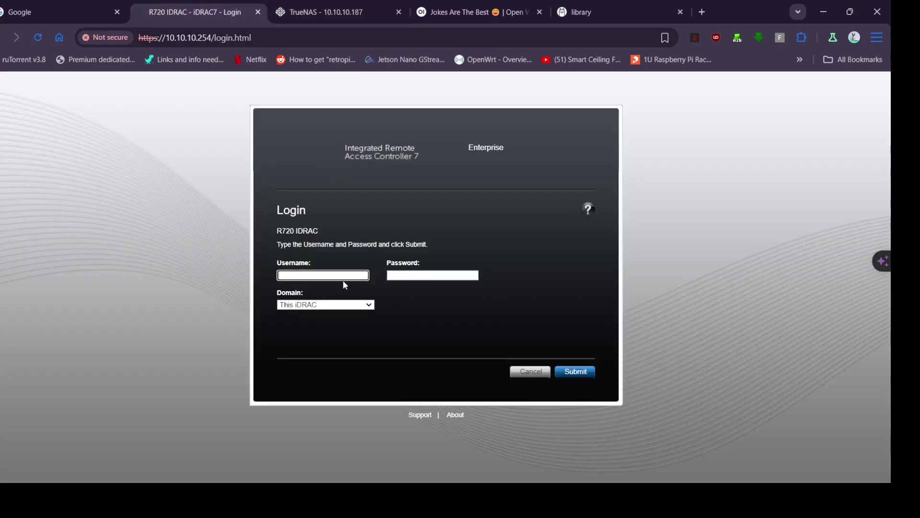
key(Tab)
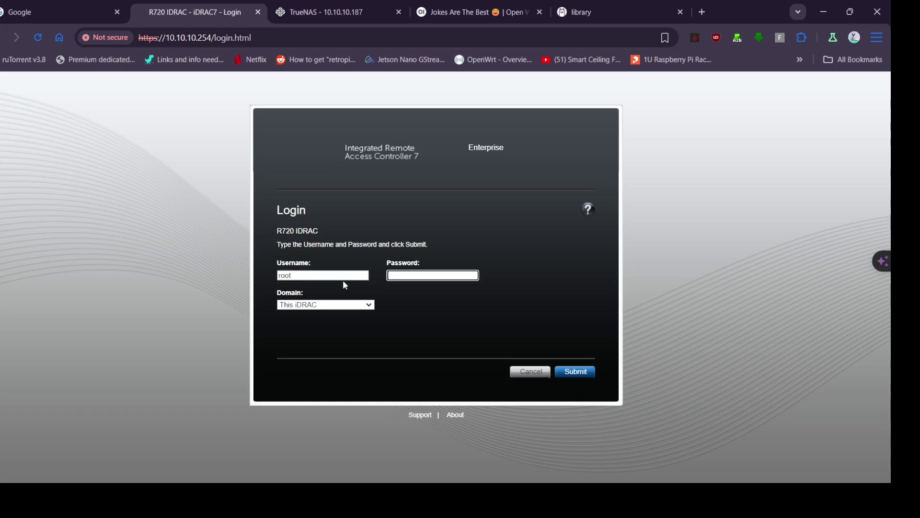
key(Return)
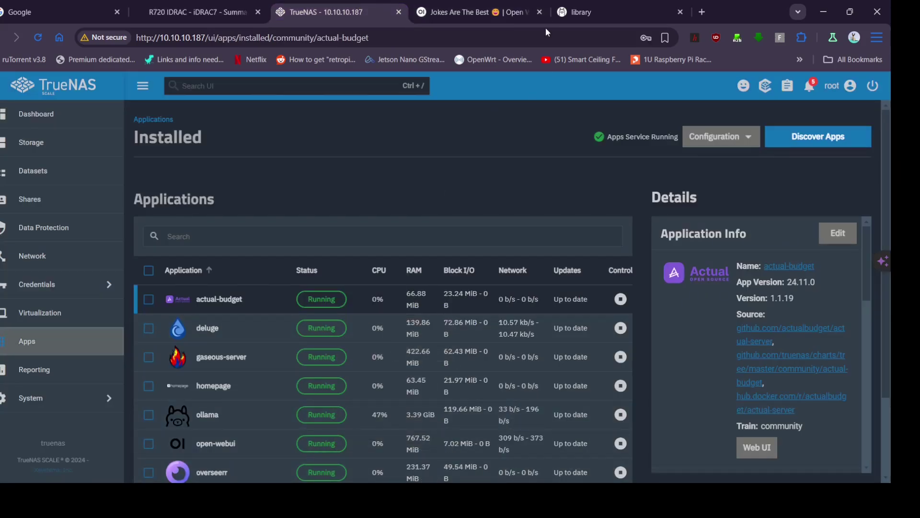
click(197, 12)
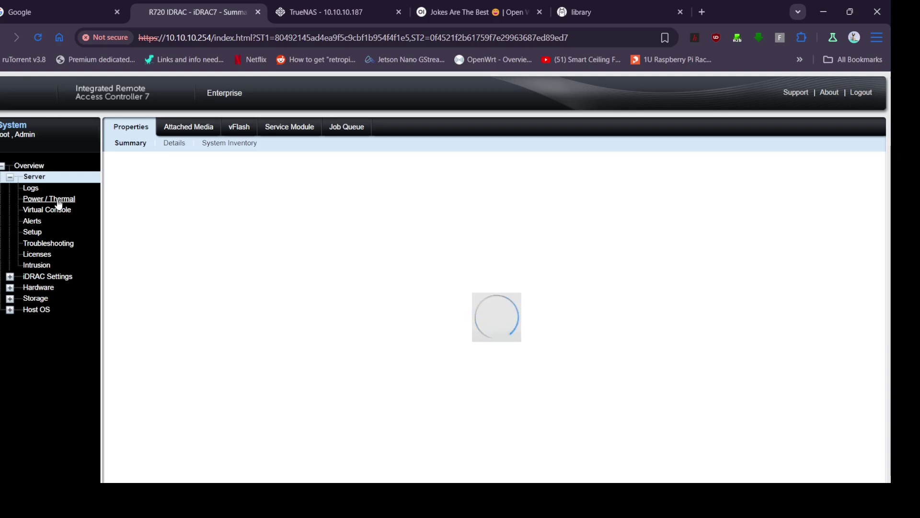
- Check iDRAC Power / Thermal readings and temperatures, confirming 238 W draw at 26.44% capacity
click(59, 203)
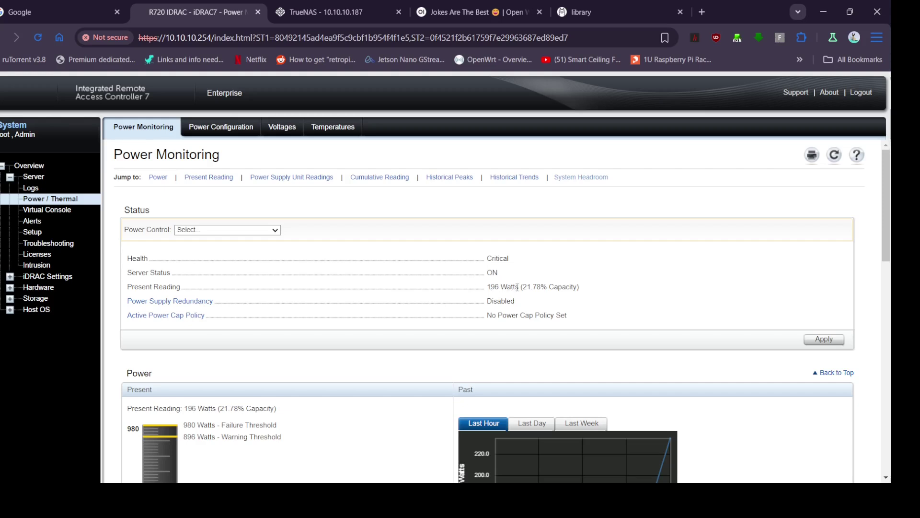
click(319, 7)
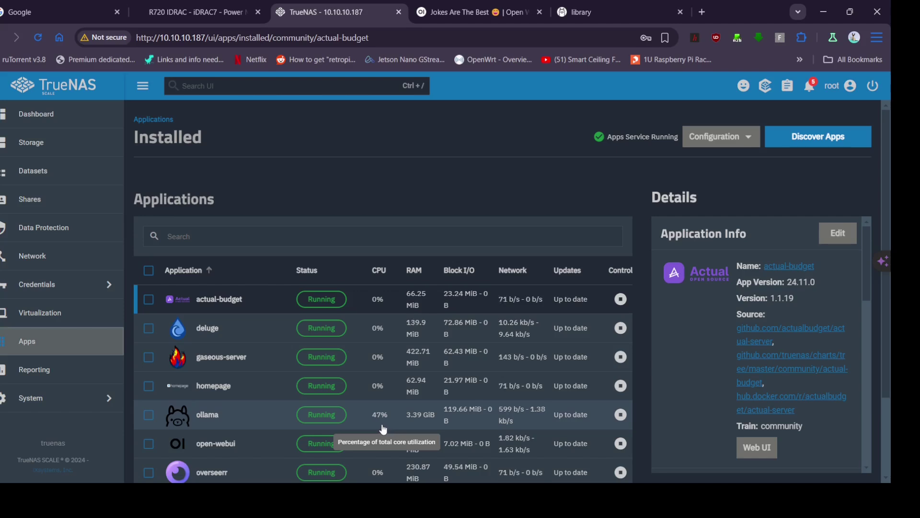
click(195, 14)
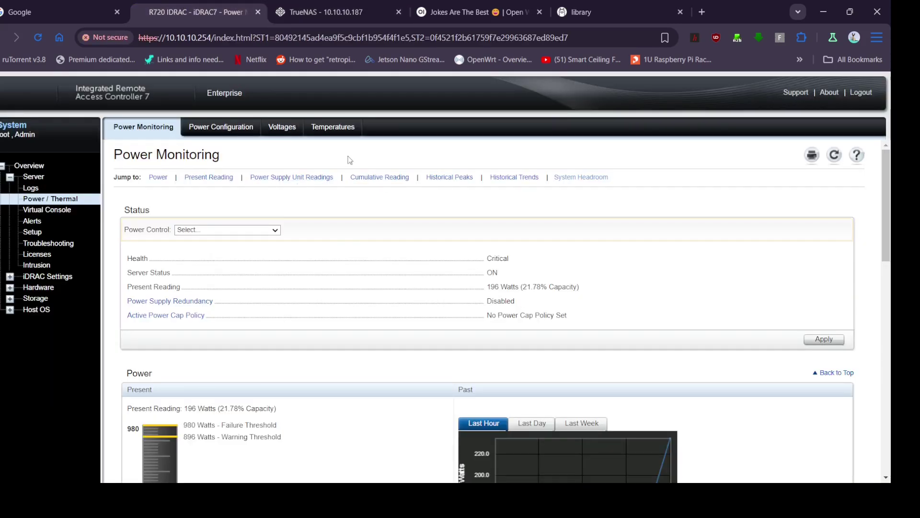
click(333, 127)
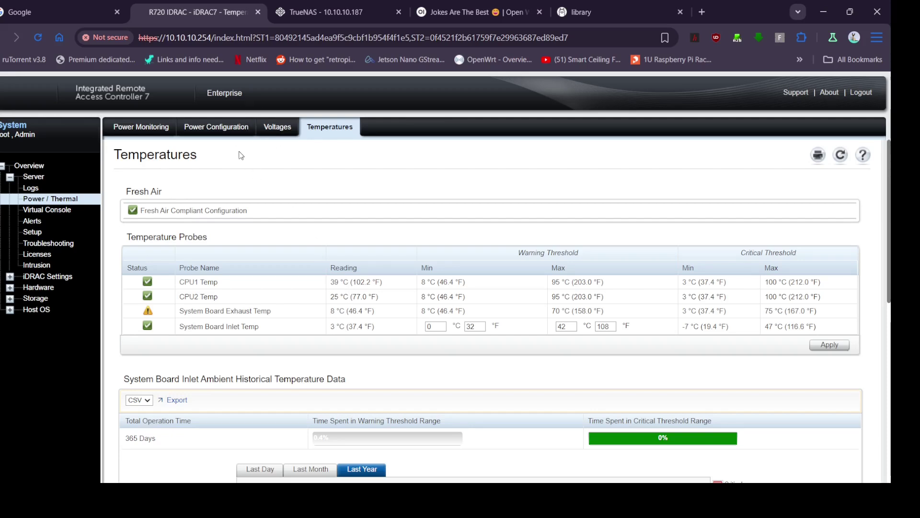
click(144, 127)
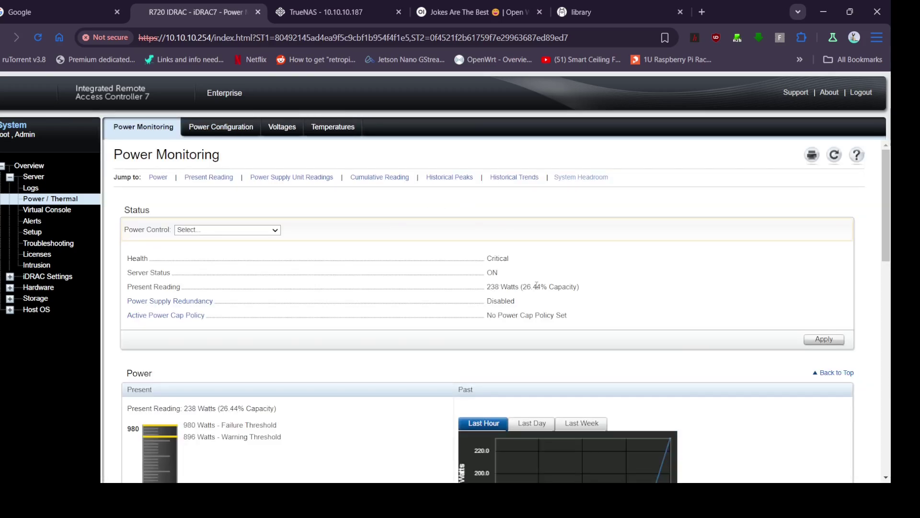
click(328, 18)
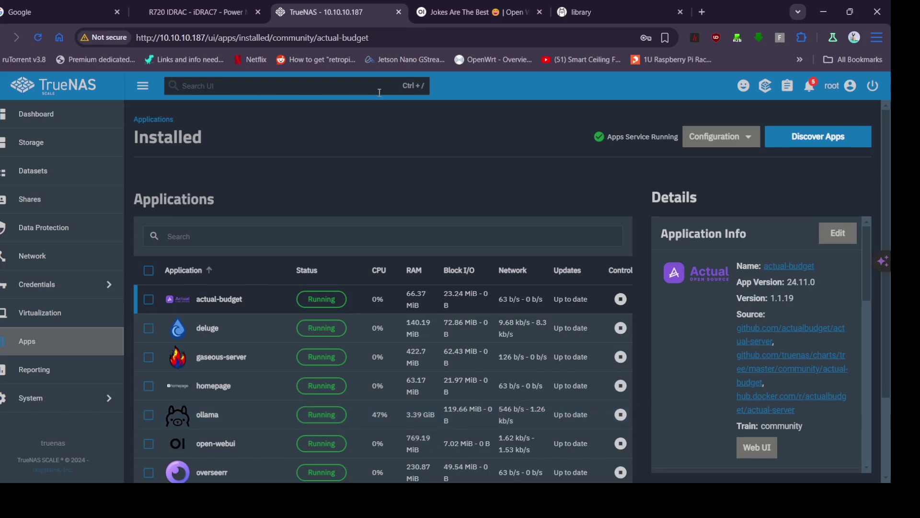
click(194, 14)
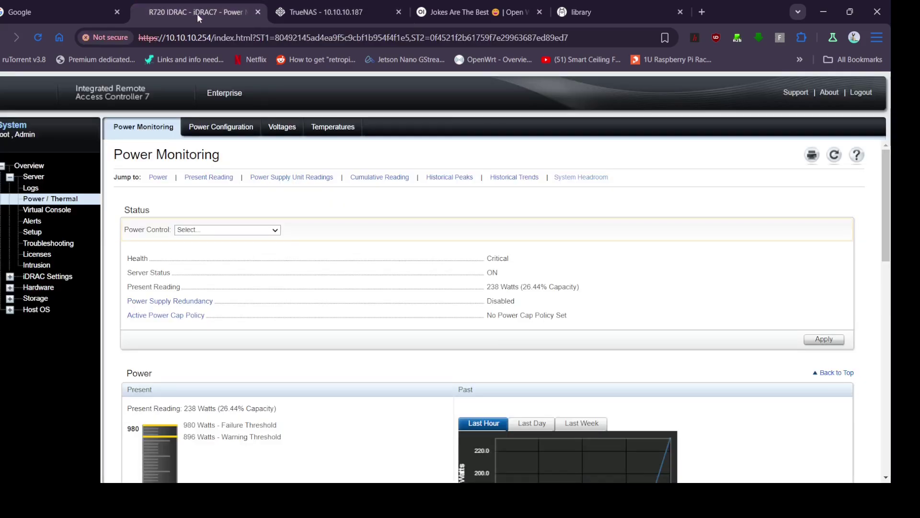
- Give llama3.2's finished political love story a thumbs-up rating
click(456, 4)
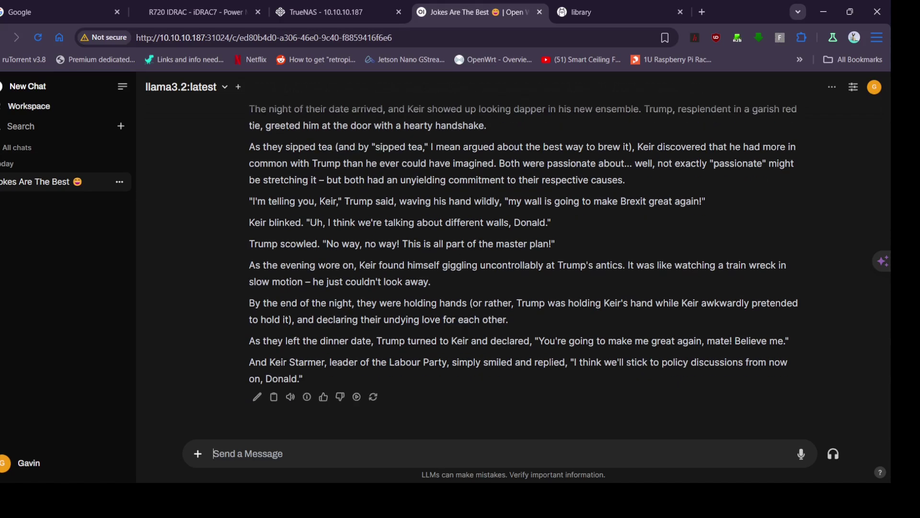
click(324, 397)
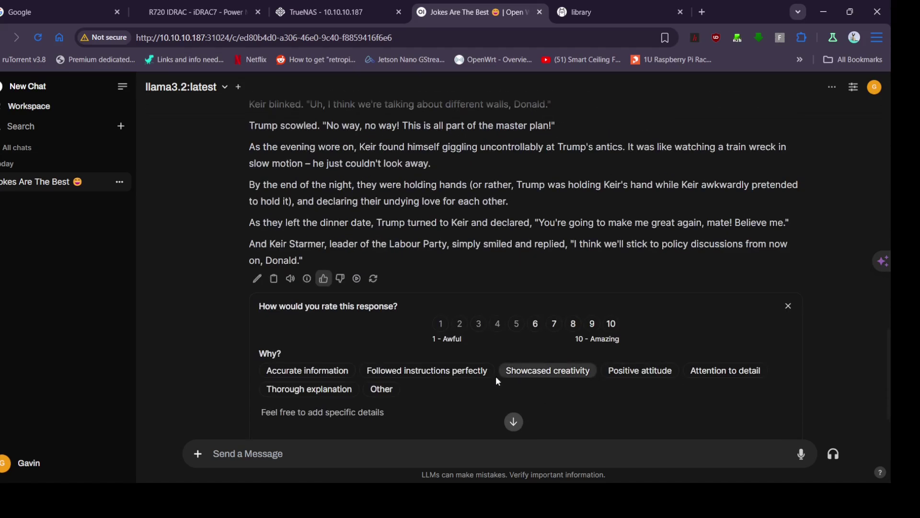
click(444, 375)
scroll(545, 418, down, 1)
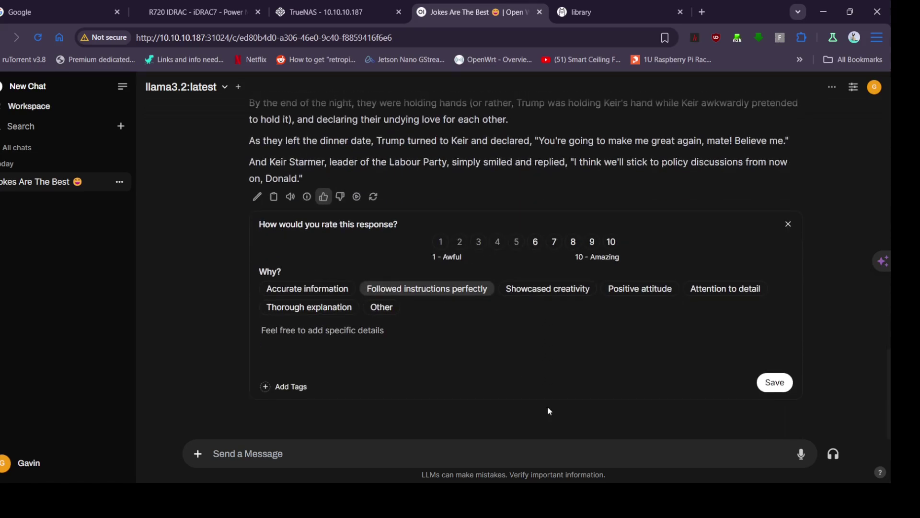
scroll(666, 382, up, 15)
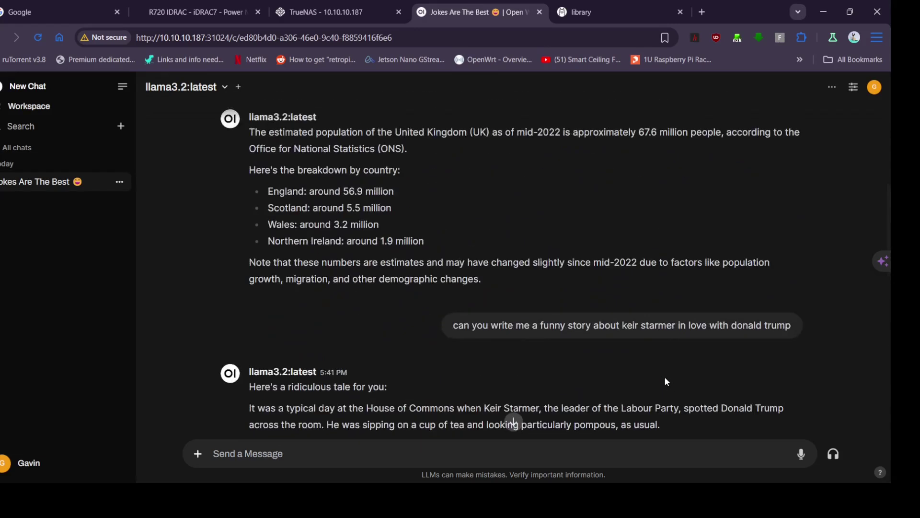
scroll(666, 382, down, 4)
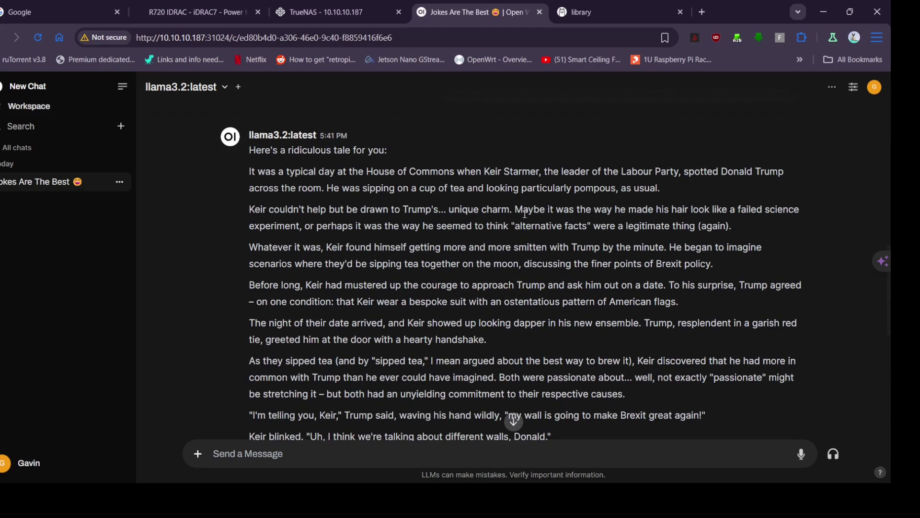
scroll(522, 214, down, 4)
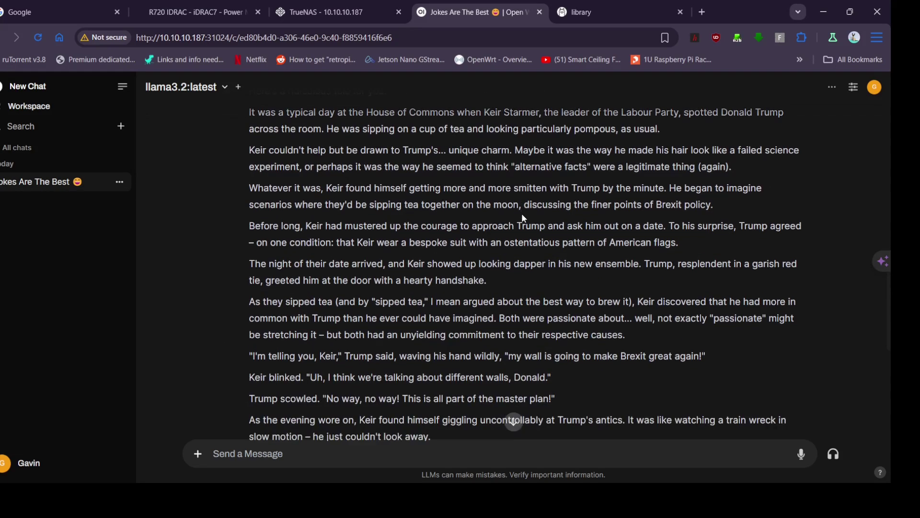
scroll(523, 218, down, 3)
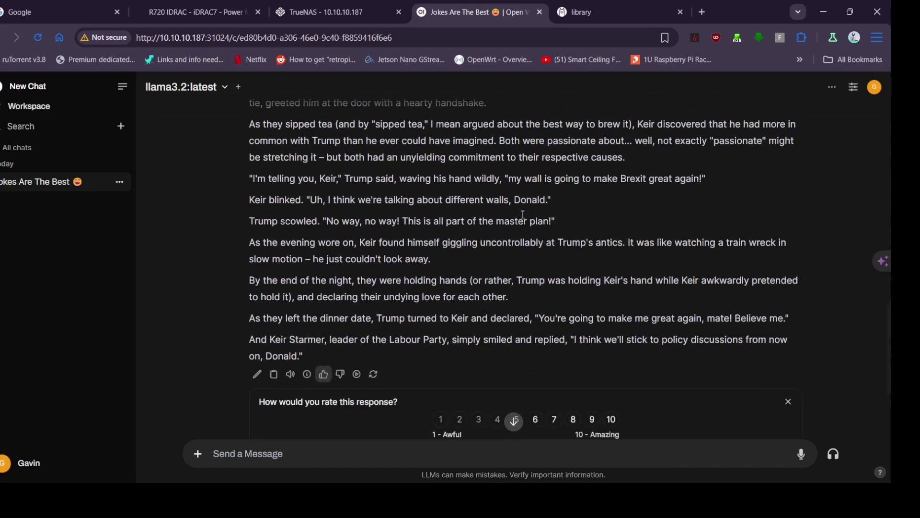
scroll(523, 219, down, 3)
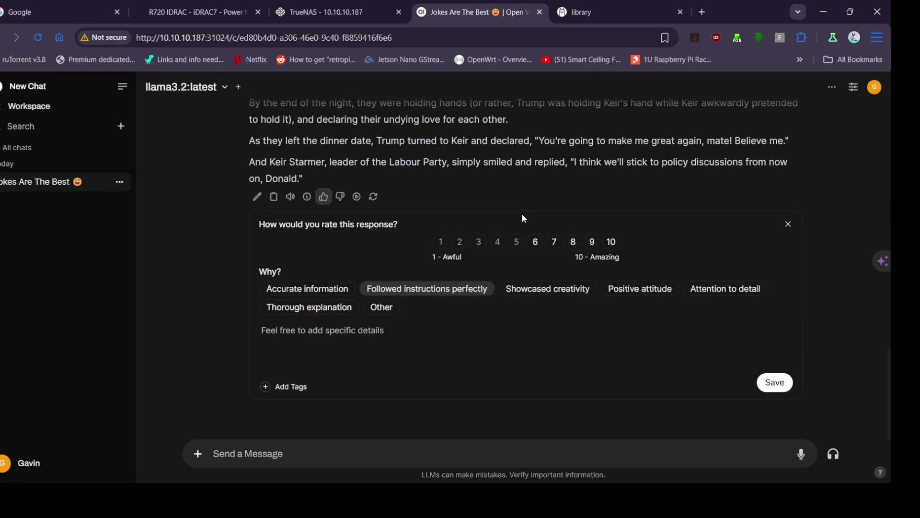
scroll(524, 218, up, 10)
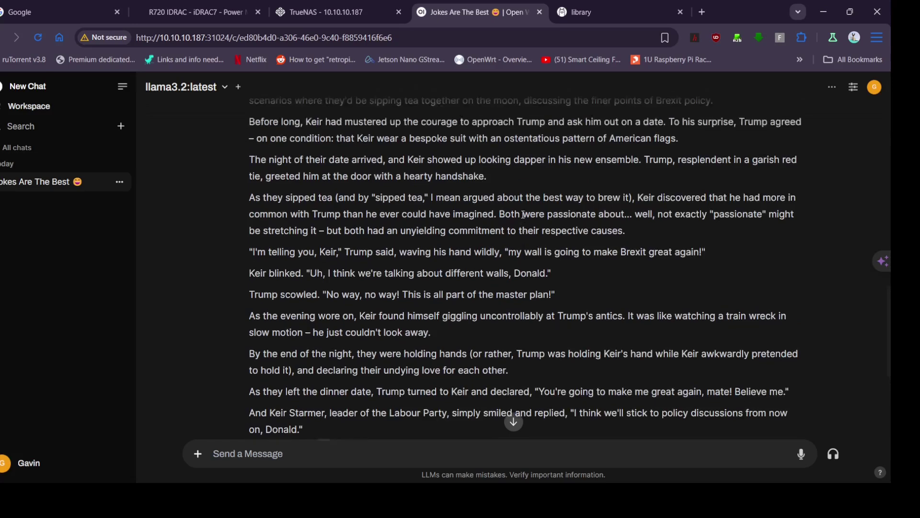
scroll(523, 214, up, 10)
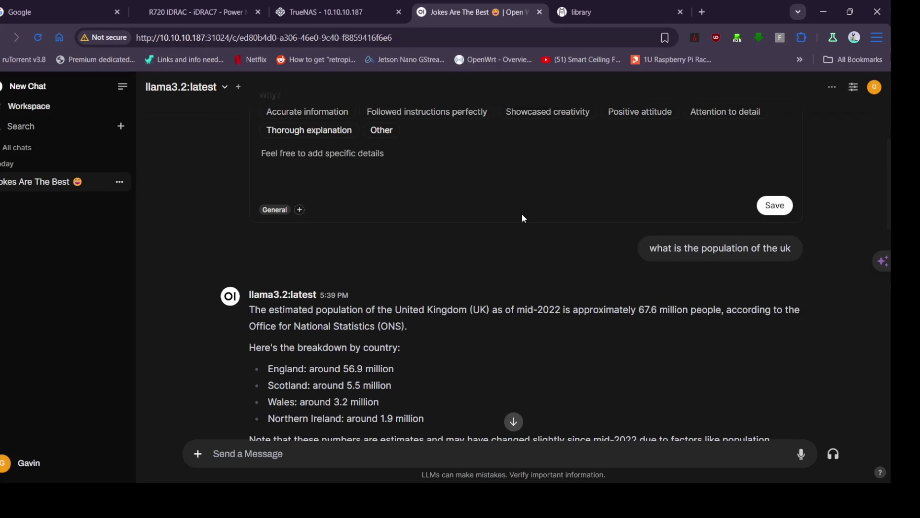
scroll(523, 218, down, 15)
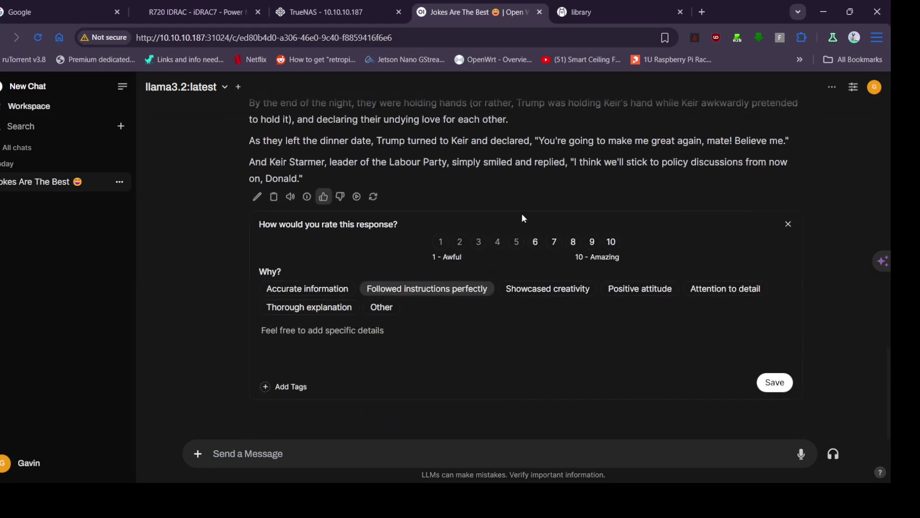
scroll(523, 219, up, 1)
scroll(524, 218, down, 1)
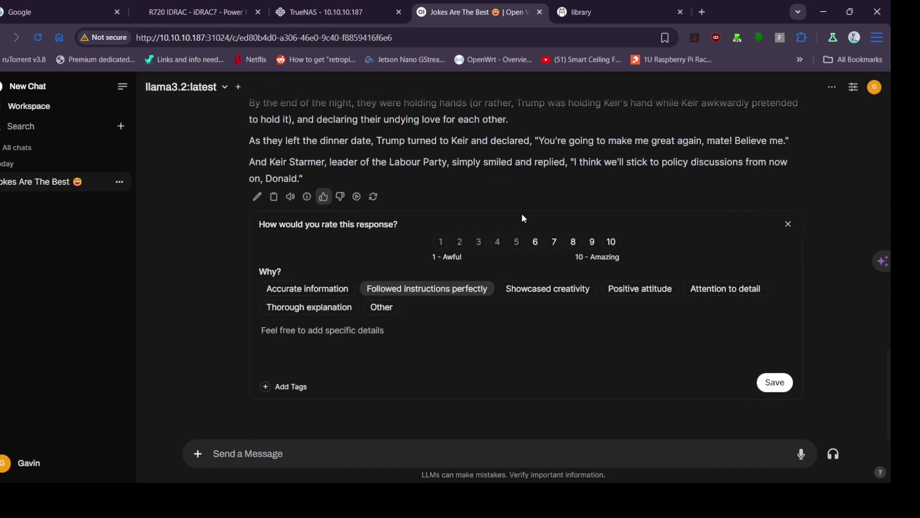